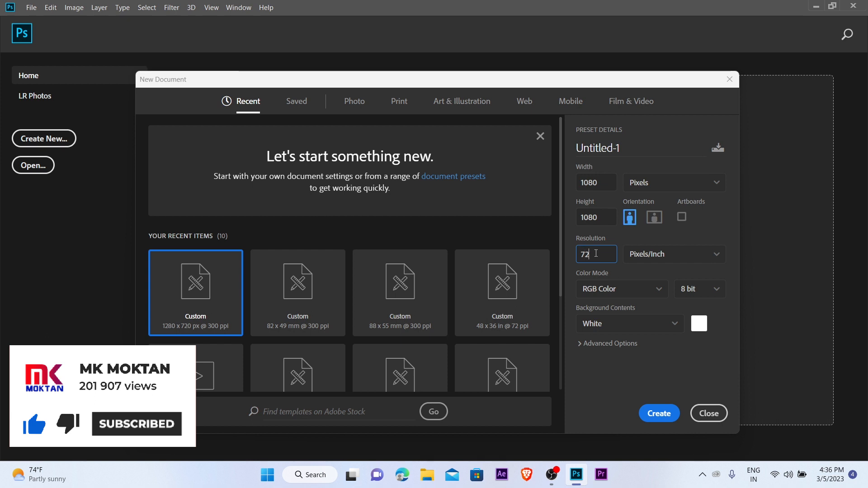
# - Create a new 1080 x 1080 pixel document at 72 pixels/inch with RGB Color mode and white background contents
pyautogui.click(620, 295)
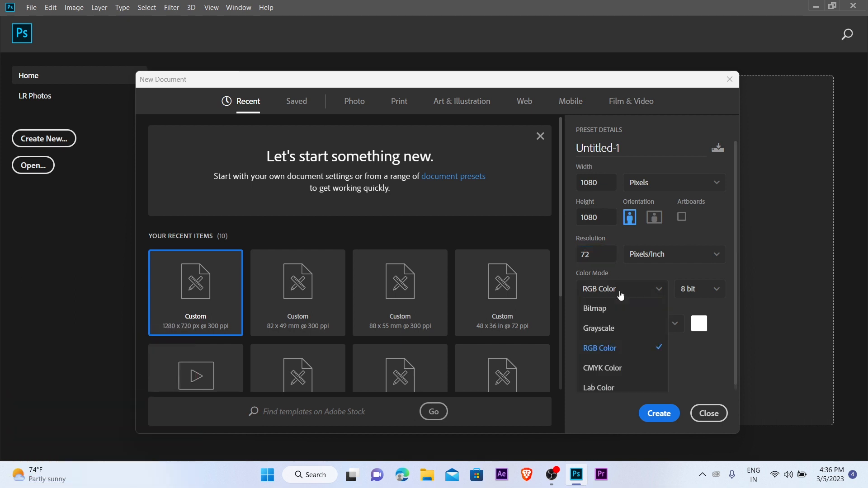
pyautogui.click(616, 348)
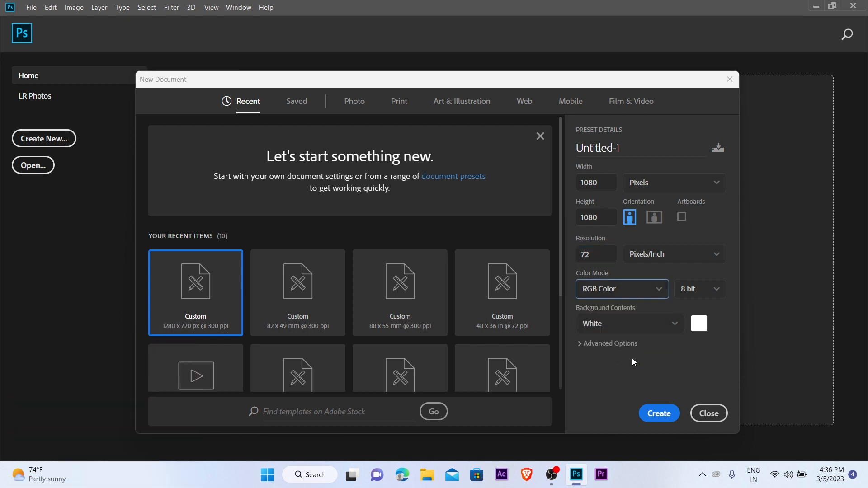
pyautogui.click(658, 413)
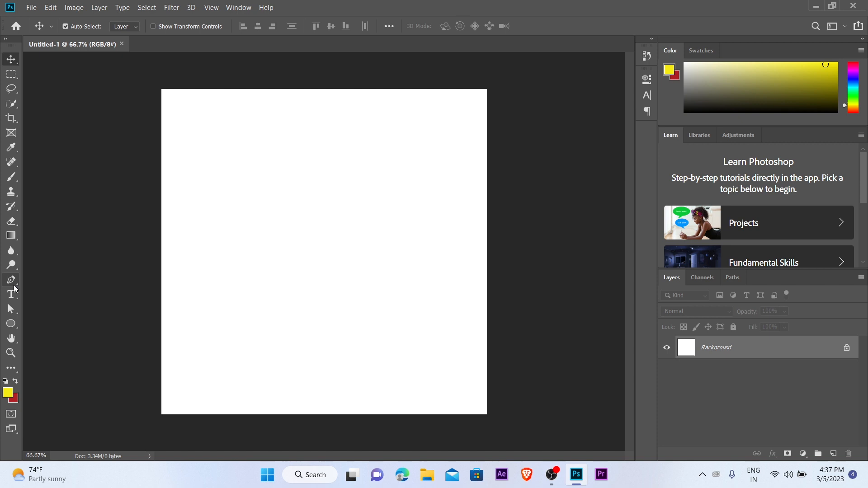
# - Add a red placeholder text line on the upper part of the canvas and scale it to about 342%
pyautogui.click(13, 294)
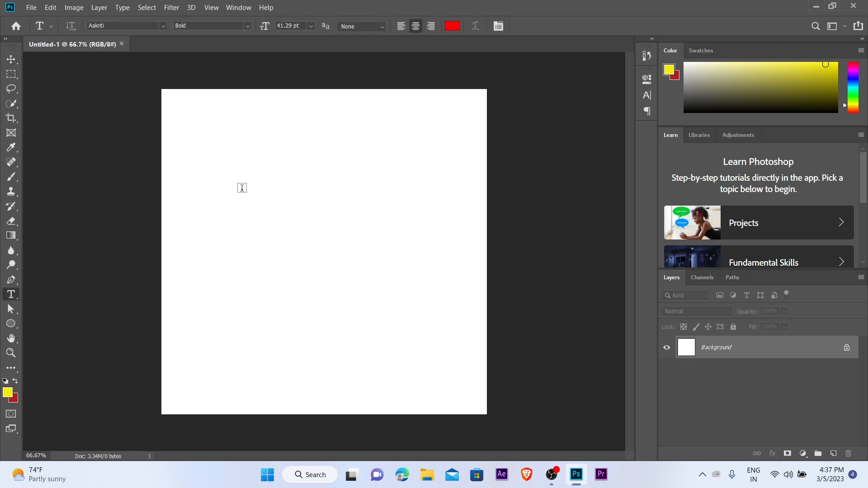
pyautogui.click(242, 187)
pyautogui.click(11, 59)
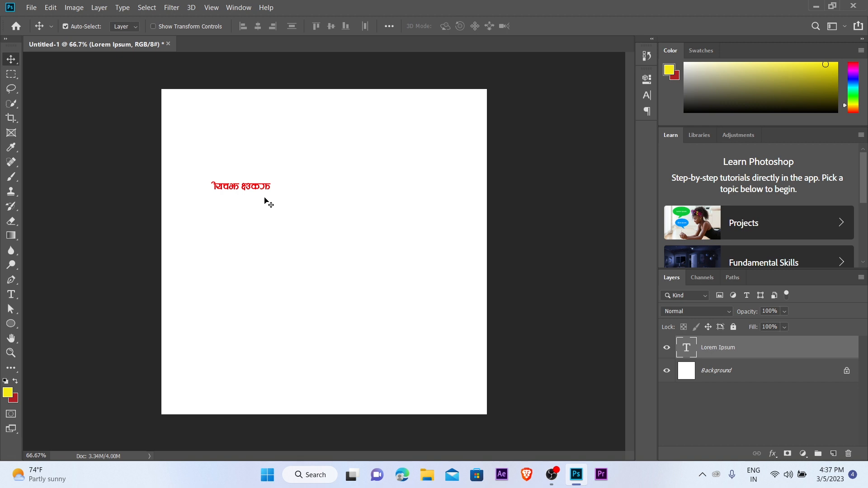
pyautogui.hotkey('ctrl', 't')
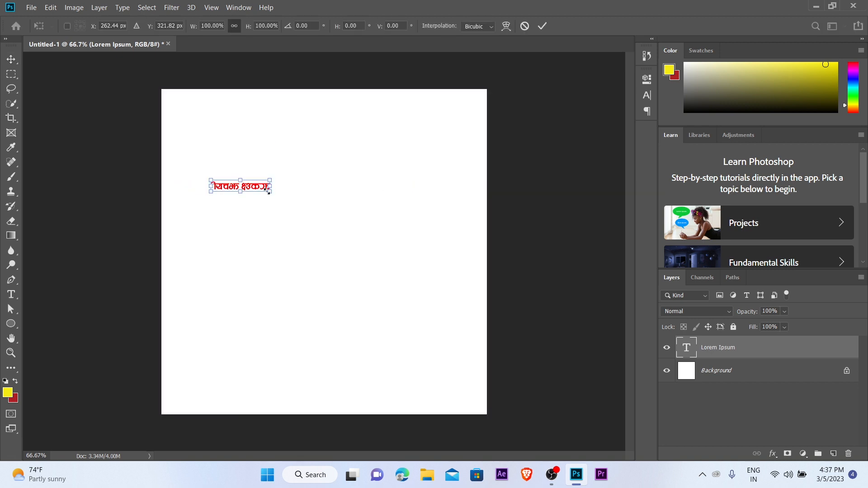
pyautogui.moveTo(271, 195); pyautogui.dragTo(408, 236)
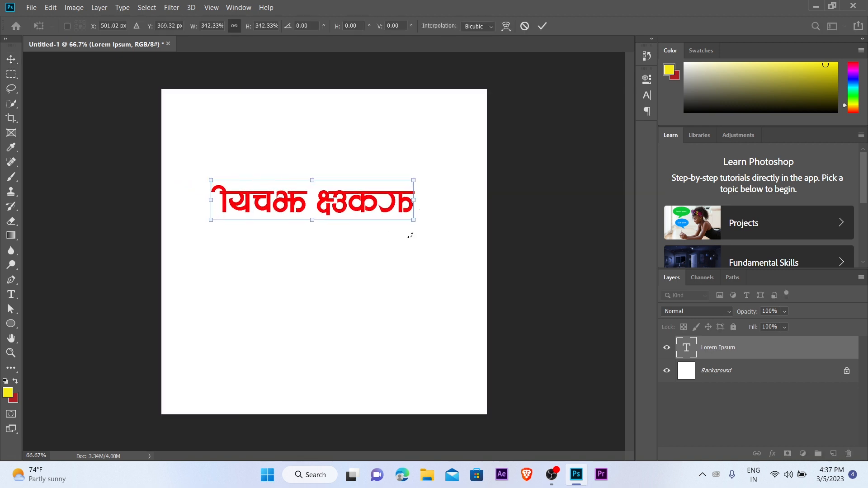
pyautogui.press('Return')
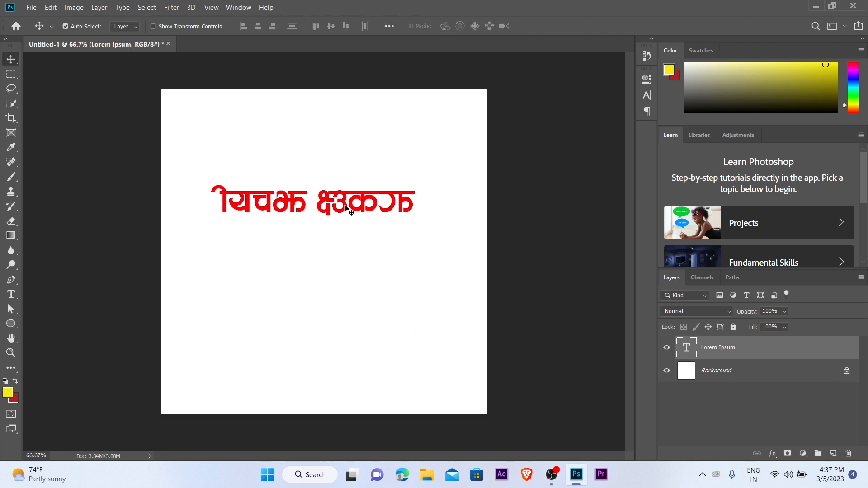
# - Replace the placeholder text with the word होली, entered as "xf]nL" in the Aakriti font
pyautogui.doubleClick(345, 205)
pyautogui.write('df')
pyautogui.press('BackSpace')
pyautogui.press('BackSpace')
pyautogui.write('xf]')
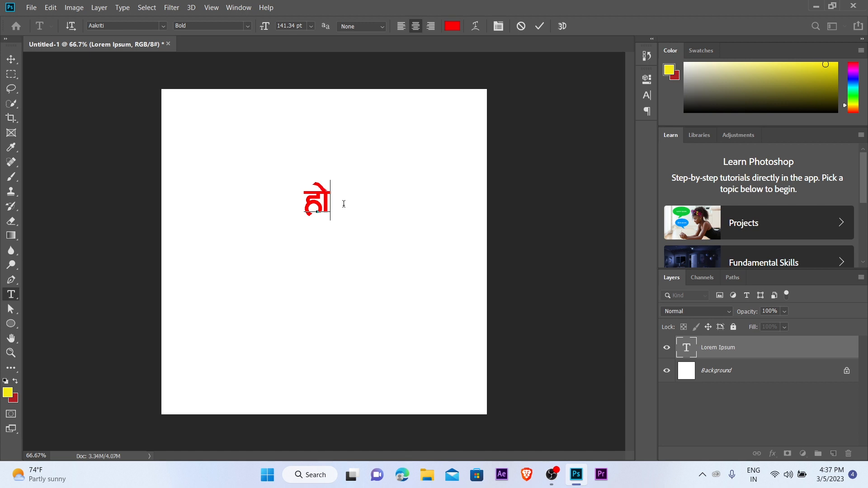
pyautogui.write('nl')
pyautogui.press('BackSpace')
pyautogui.write('L')
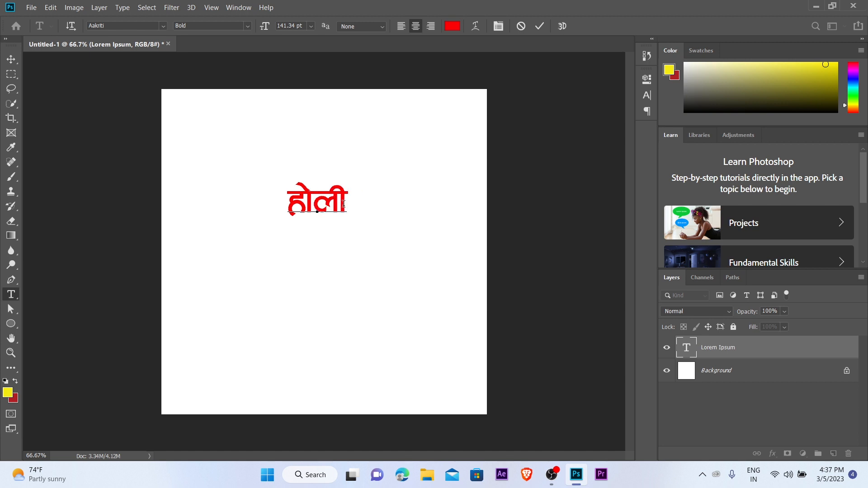
pyautogui.hotkey('ctrl', 'Return')
# - Duplicate the होली text directly beneath the original and scale the copy to about 59%
pyautogui.hotkey('ctrl', 'space')
pyautogui.keyDown('ctrl'); pyautogui.click(336, 205); pyautogui.keyUp('ctrl')
pyautogui.moveTo(333, 208); pyautogui.dragTo(332, 170)
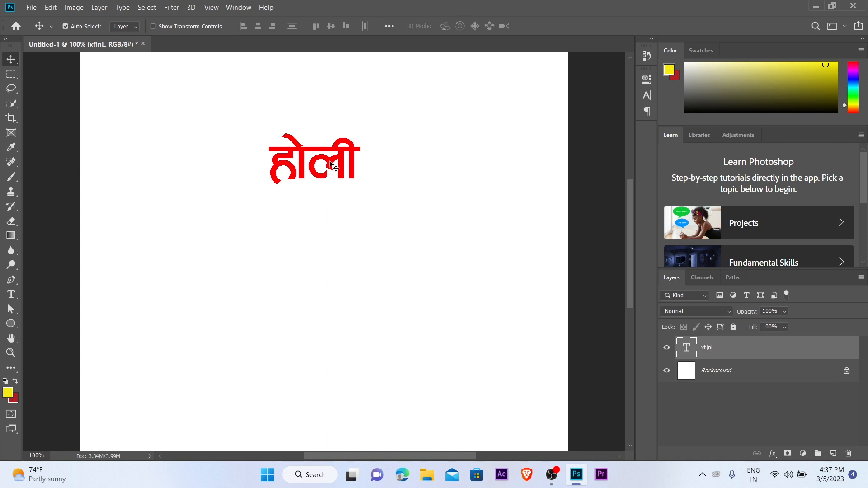
pyautogui.moveTo(326, 171); pyautogui.dragTo(338, 223)
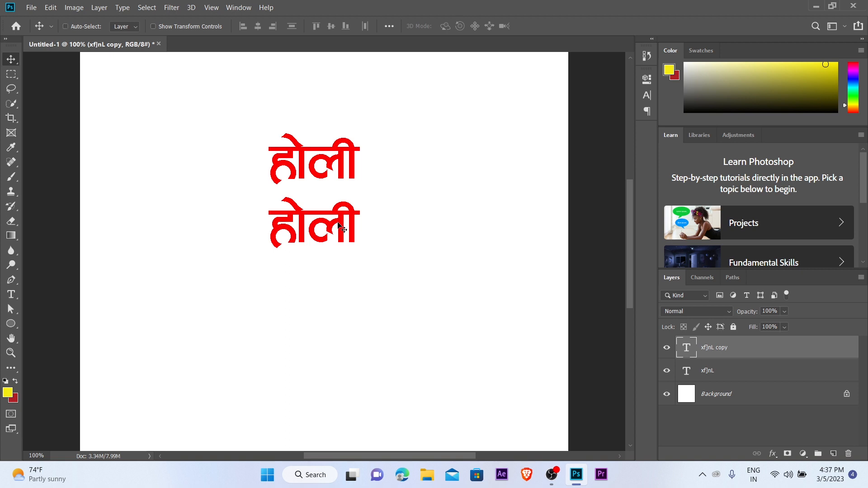
pyautogui.hotkey('ctrl', 't')
pyautogui.moveTo(358, 261); pyautogui.dragTo(319, 237)
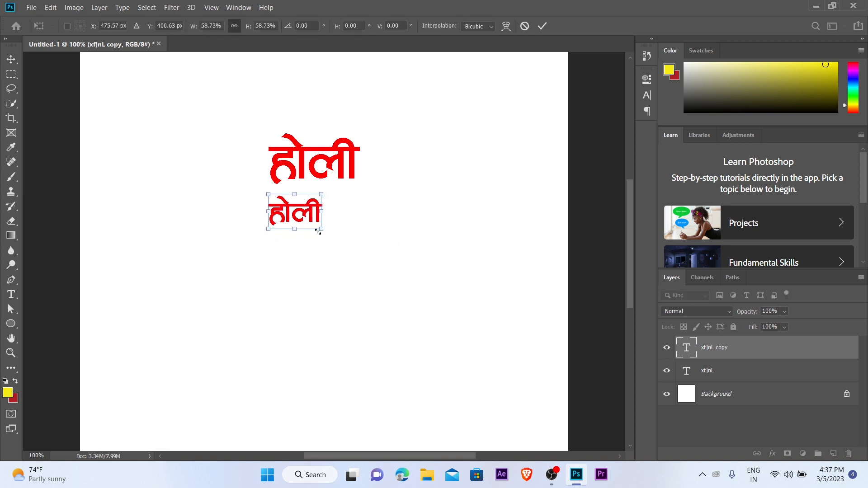
pyautogui.press('Return')
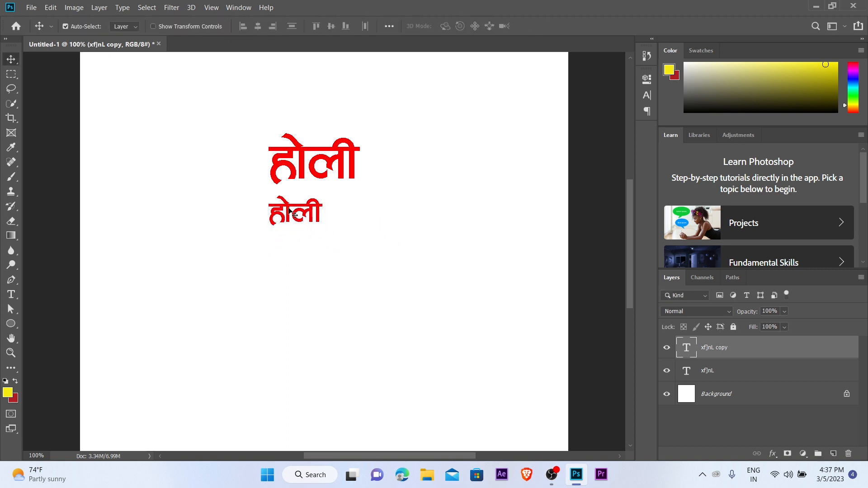
# - Replace the duplicated text with the subtitle "२०७९ को शुभकामना"
pyautogui.doubleClick(288, 207)
pyautogui.write('20')
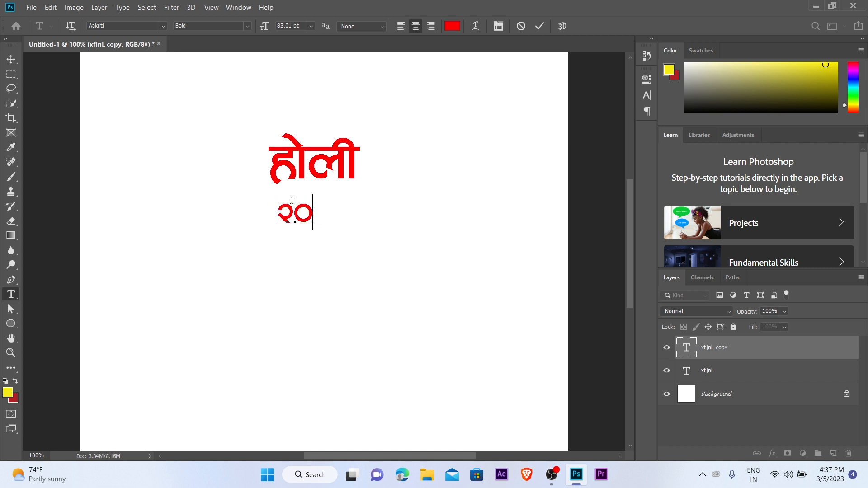
pyautogui.write('79 dk')
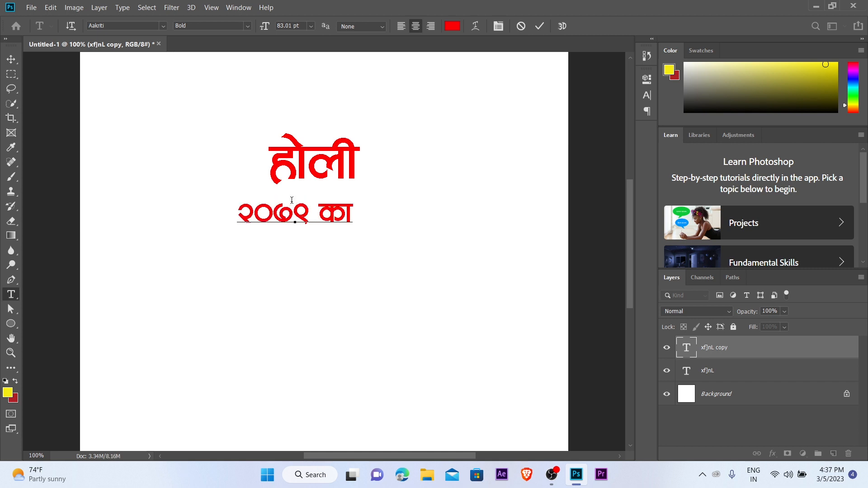
pyautogui.write("] z'e")
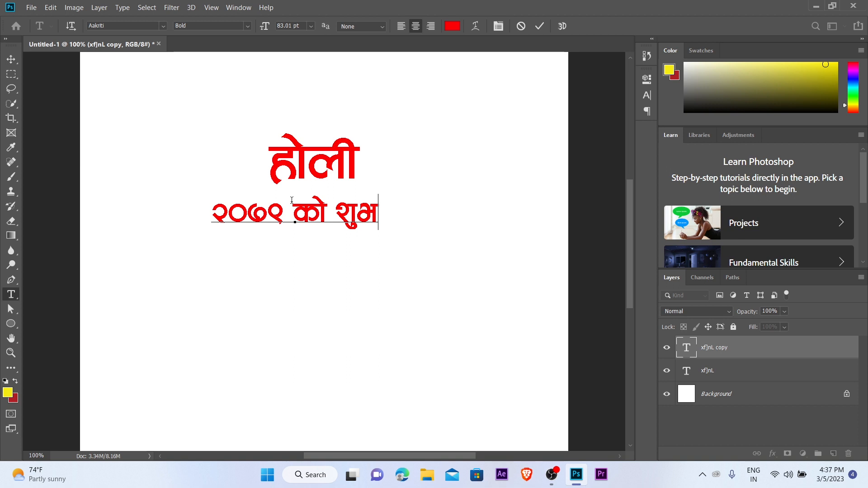
pyautogui.write('sfdgf')
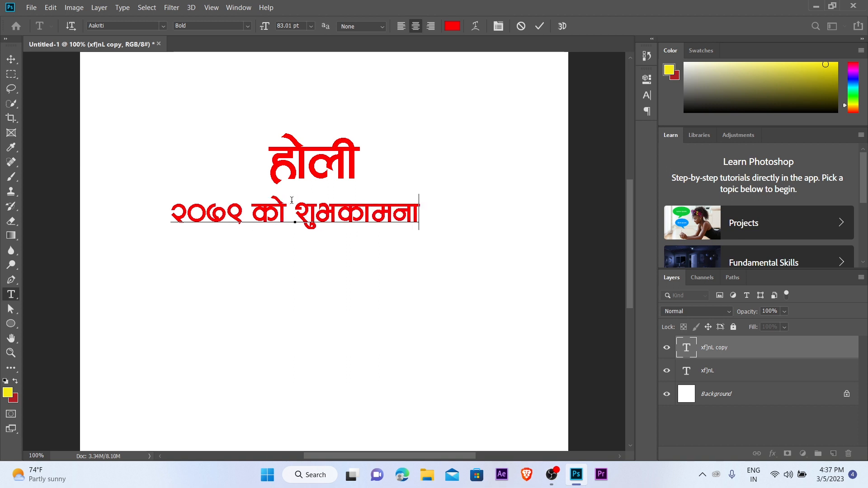
pyautogui.hotkey('ctrl', 'Return')
# - Centre the subtitle beneath होली and scale it down to about 62 pt
pyautogui.press('z')
pyautogui.keyDown('alt'); pyautogui.click(291, 201); pyautogui.keyUp('alt')
pyautogui.moveTo(292, 200); pyautogui.dragTo(295, 180)
pyautogui.click(353, 229)
pyautogui.press('v')
pyautogui.moveTo(324, 251); pyautogui.dragTo(344, 243)
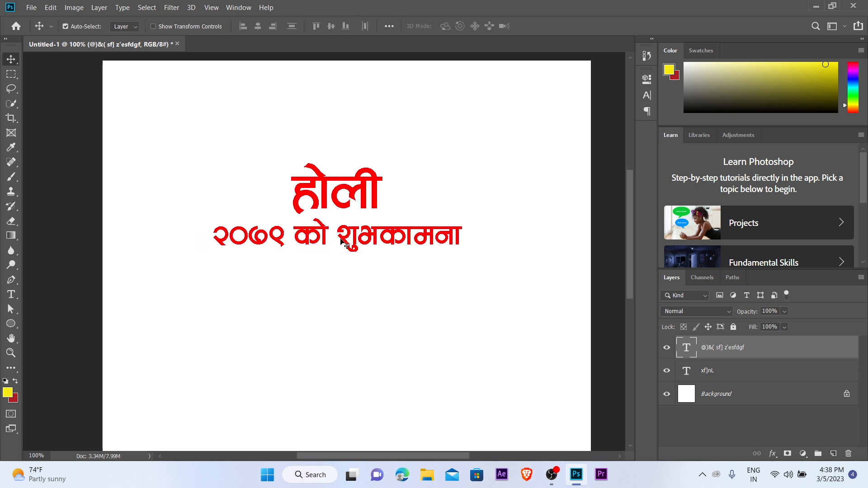
pyautogui.hotkey('ctrl', 't')
pyautogui.moveTo(463, 256); pyautogui.dragTo(400, 239)
pyautogui.press('Return')
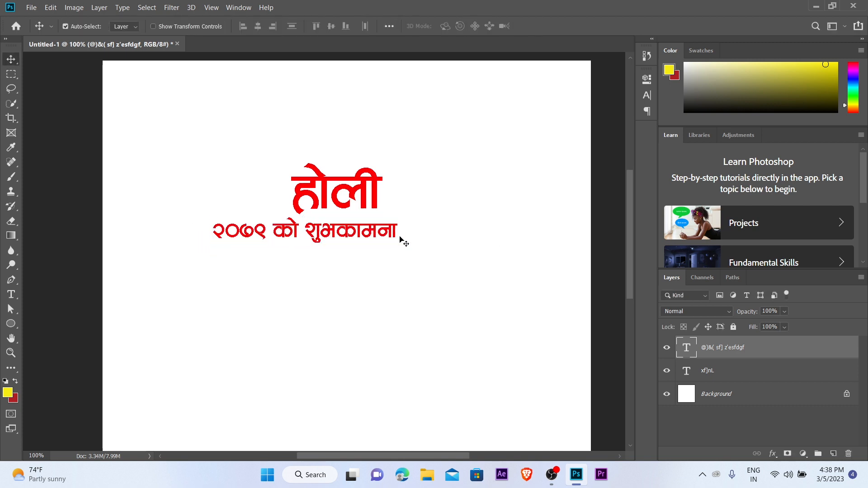
# - Enlarge the होली text to about 197% and position it centred above the subtitle
pyautogui.moveTo(337, 179); pyautogui.dragTo(402, 127)
pyautogui.hotkey('ctrl', 't')
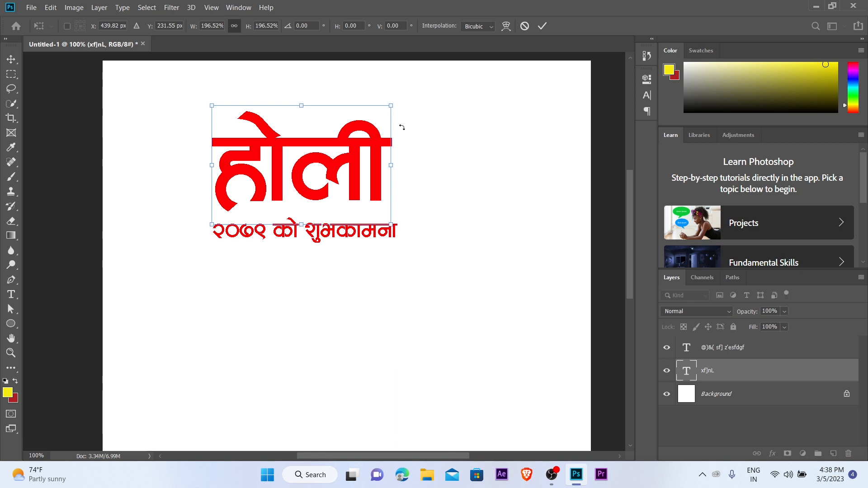
pyautogui.press('Return')
pyautogui.hotkey('ctrl', 'space')
pyautogui.keyDown('alt'); pyautogui.click(403, 131); pyautogui.keyUp('alt')
pyautogui.hotkey('ctrl', 'space')
pyautogui.keyDown('ctrl'); pyautogui.click(332, 222); pyautogui.keyUp('ctrl')
pyautogui.moveTo(320, 208); pyautogui.dragTo(349, 182)
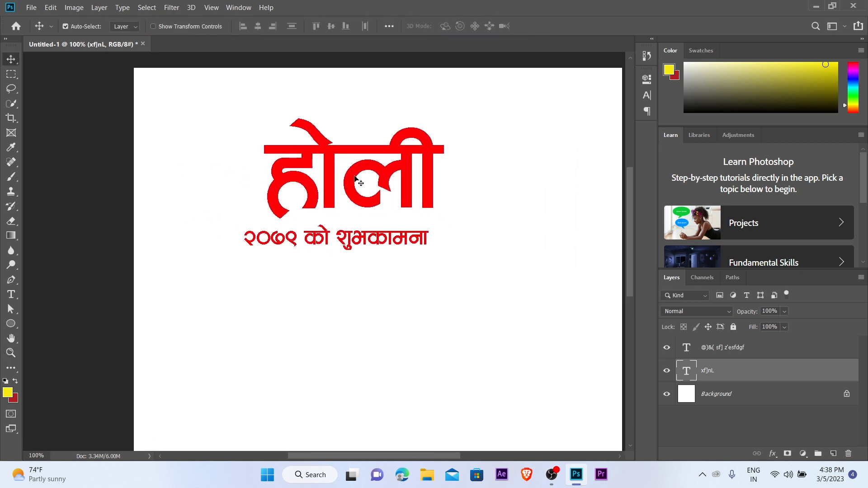
# - Change the font of the होली text to ARAP 004 Regular
pyautogui.click(647, 94)
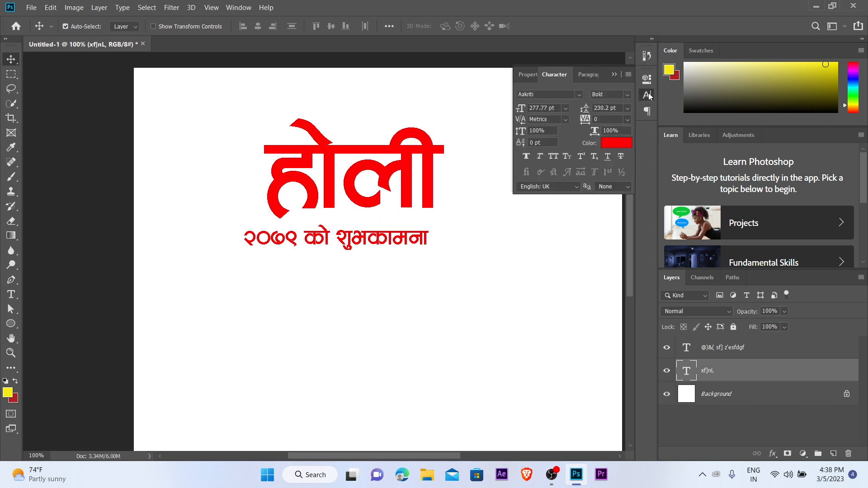
pyautogui.click(539, 91)
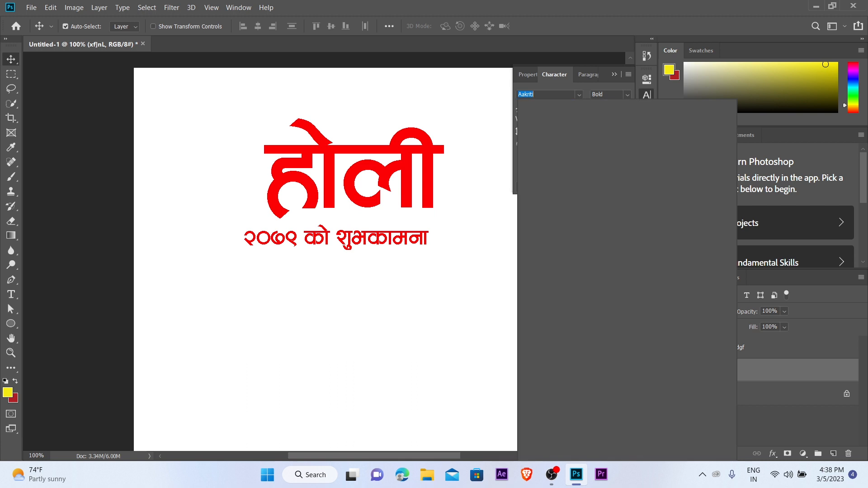
pyautogui.write('arap')
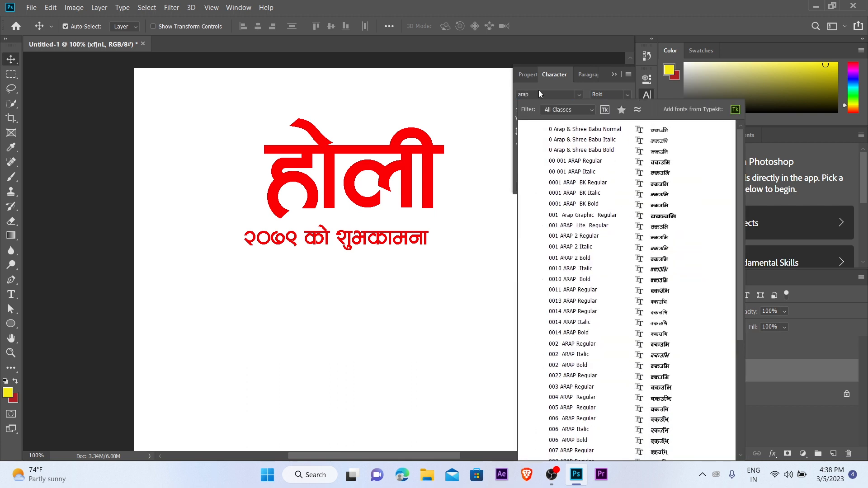
pyautogui.scroll(-2, 549, 244)
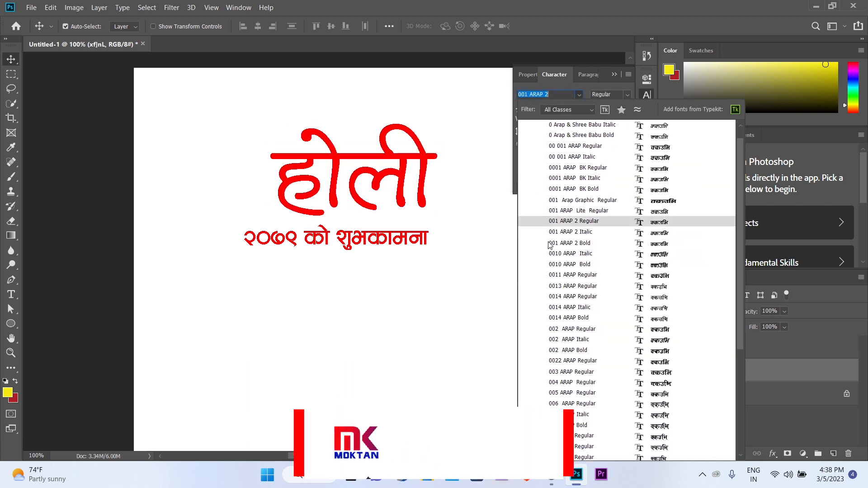
pyautogui.scroll(-5, 567, 270)
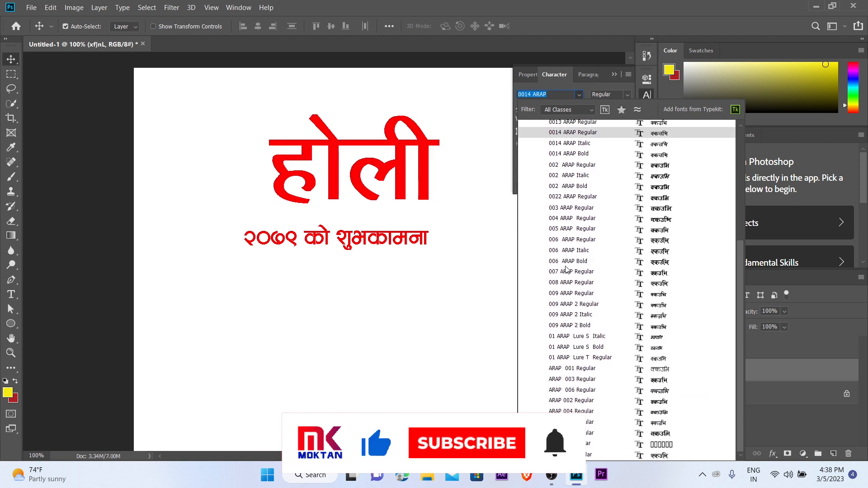
pyautogui.click(570, 411)
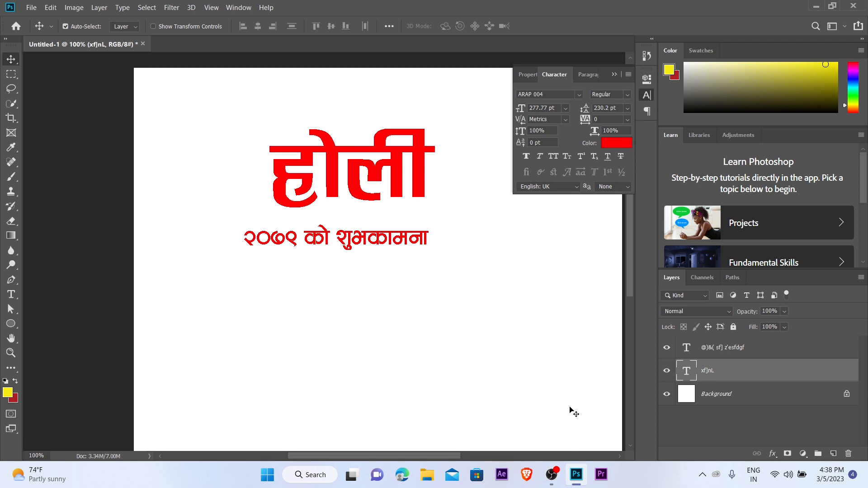
# - Align the होली text with the subtitle's left edge and scale it to about 108%
pyautogui.keyDown('alt'); pyautogui.click(455, 317); pyautogui.keyUp('alt')
pyautogui.moveTo(493, 313); pyautogui.dragTo(556, 379)
pyautogui.keyDown('ctrl'); pyautogui.click(364, 254); pyautogui.keyUp('ctrl')
pyautogui.moveTo(360, 219); pyautogui.dragTo(335, 228)
pyautogui.hotkey('ctrl', 't')
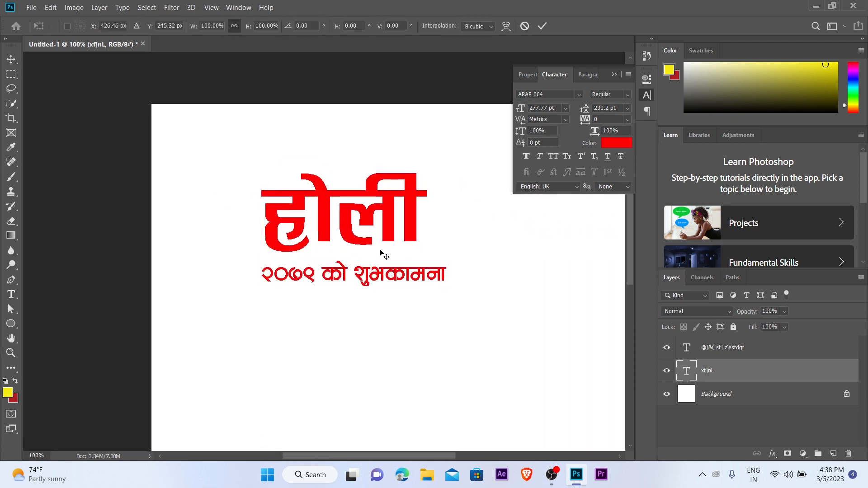
pyautogui.moveTo(427, 271); pyautogui.dragTo(444, 281)
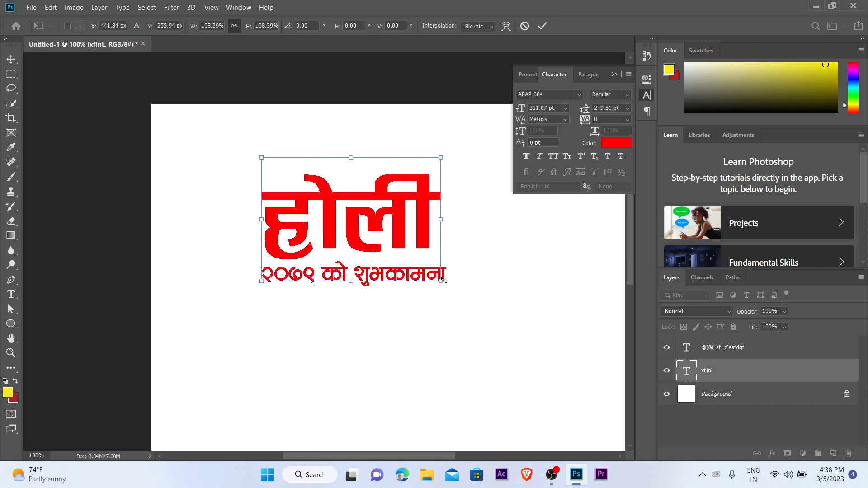
pyautogui.press('Return')
# - Nudge the subtitle slightly to the right and scale it to about 92% so it fits under होली
pyautogui.moveTo(377, 283); pyautogui.dragTo(380, 284)
pyautogui.hotkey('ctrl', 't')
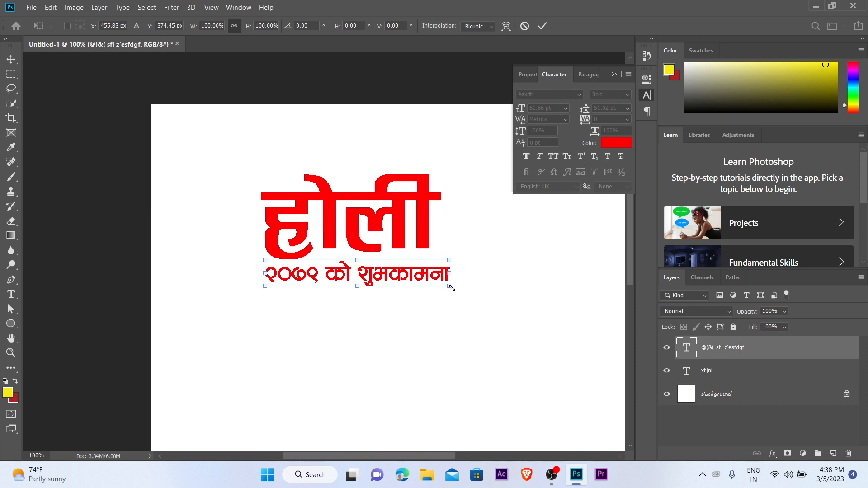
pyautogui.moveTo(450, 286); pyautogui.dragTo(440, 281)
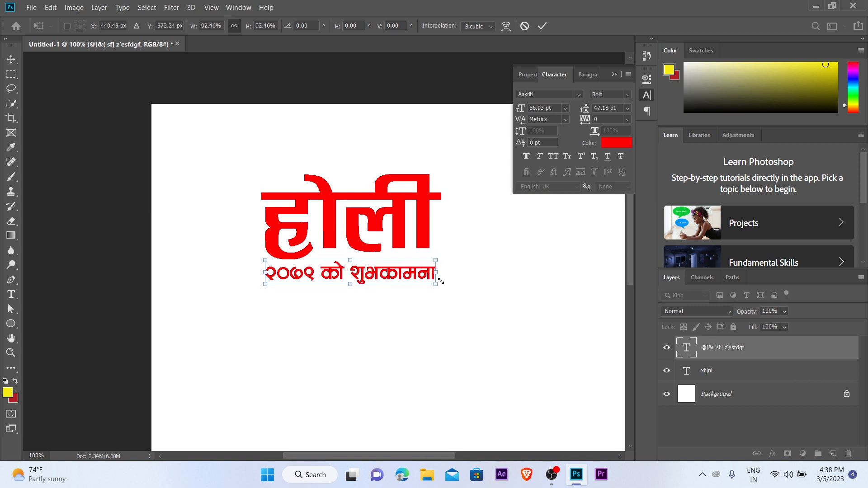
pyautogui.press('Return')
# - Select both text layers together and centre them horizontally on the canvas
pyautogui.press('z')
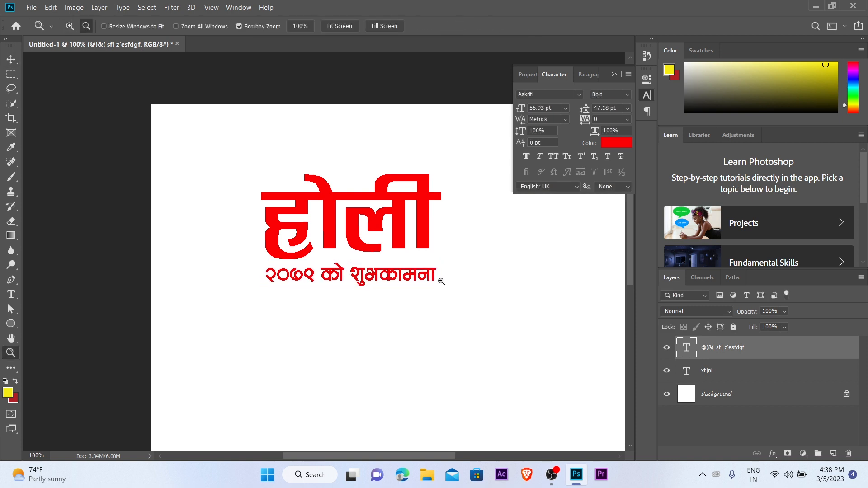
pyautogui.keyDown('alt'); pyautogui.click(442, 281); pyautogui.keyUp('alt')
pyautogui.press('v')
pyautogui.moveTo(256, 133); pyautogui.dragTo(310, 267)
pyautogui.hotkey('ctrl', 'a')
pyautogui.click(262, 26)
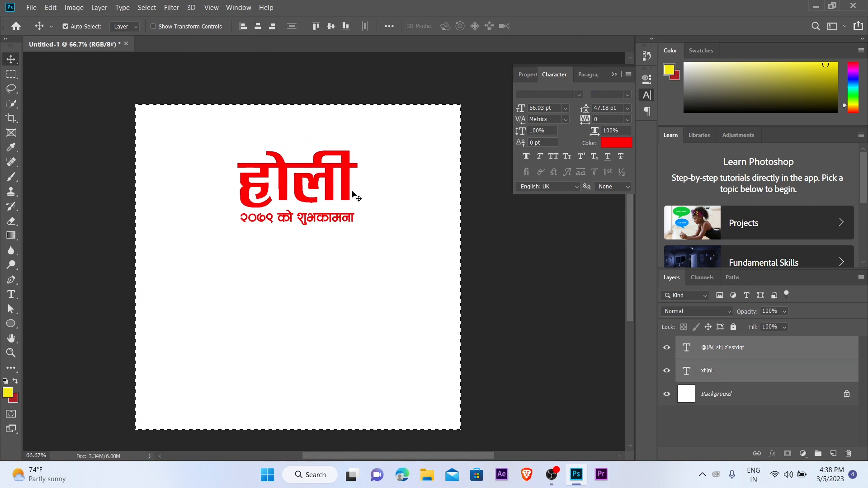
pyautogui.hotkey('ctrl', 'd')
pyautogui.hotkey('ctrl', 'space')
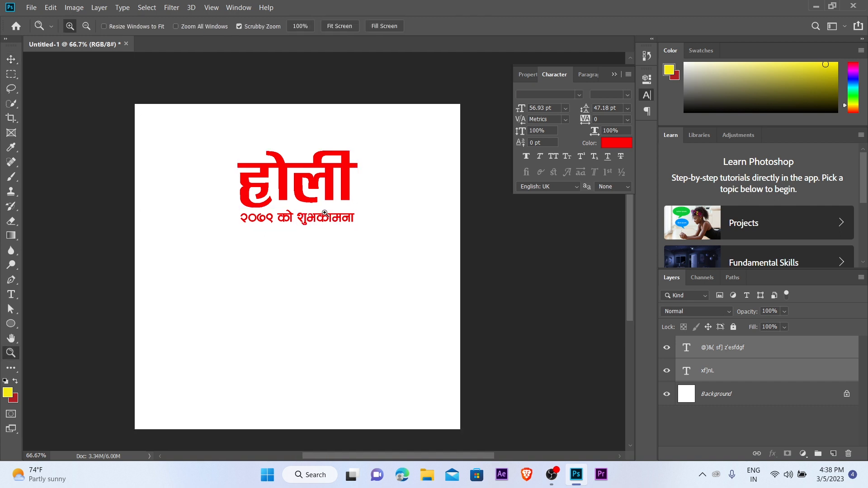
pyautogui.keyDown('ctrl'); pyautogui.click(326, 216); pyautogui.keyUp('ctrl')
pyautogui.keyDown('alt'); pyautogui.click(328, 222); pyautogui.keyUp('alt')
pyautogui.moveTo(342, 258); pyautogui.dragTo(357, 219)
pyautogui.keyDown('ctrl'); pyautogui.click(348, 226); pyautogui.keyUp('ctrl')
pyautogui.keyDown('alt'); pyautogui.click(348, 226); pyautogui.keyUp('alt')
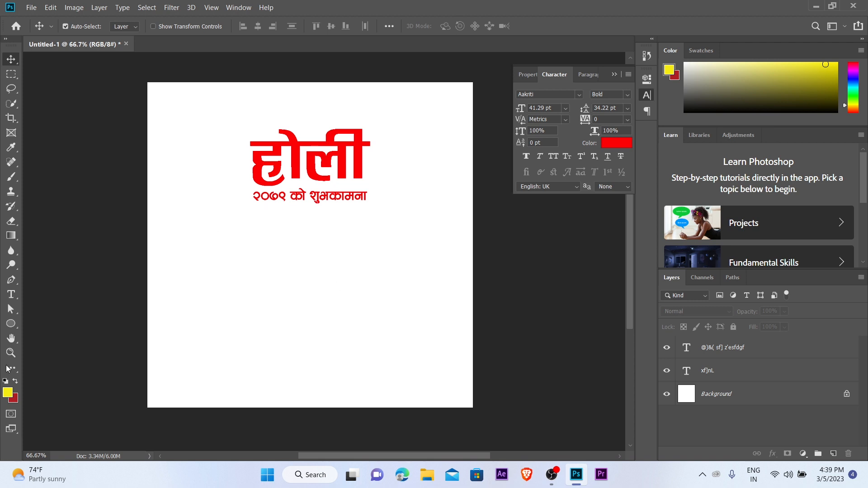
# - Open the Pngtree indian holi paint spray multicolored image from the desktop's Picture folder in Photoshop
pyautogui.click(819, 9)
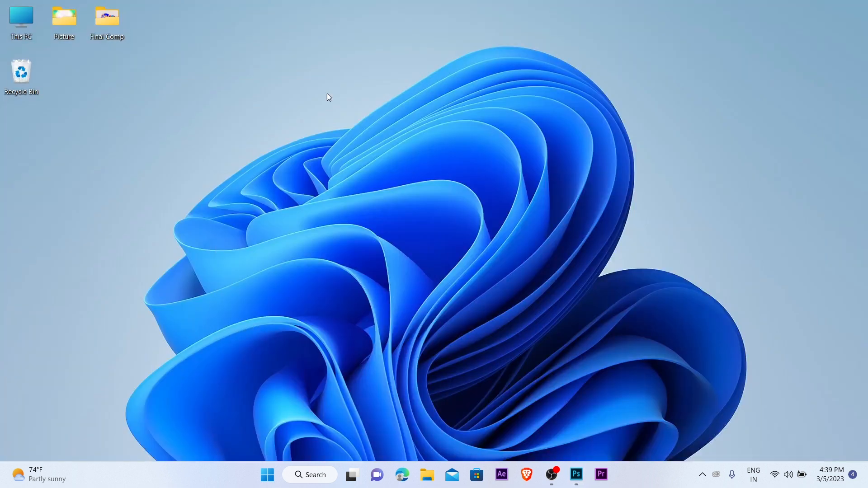
pyautogui.doubleClick(67, 34)
pyautogui.click(335, 137)
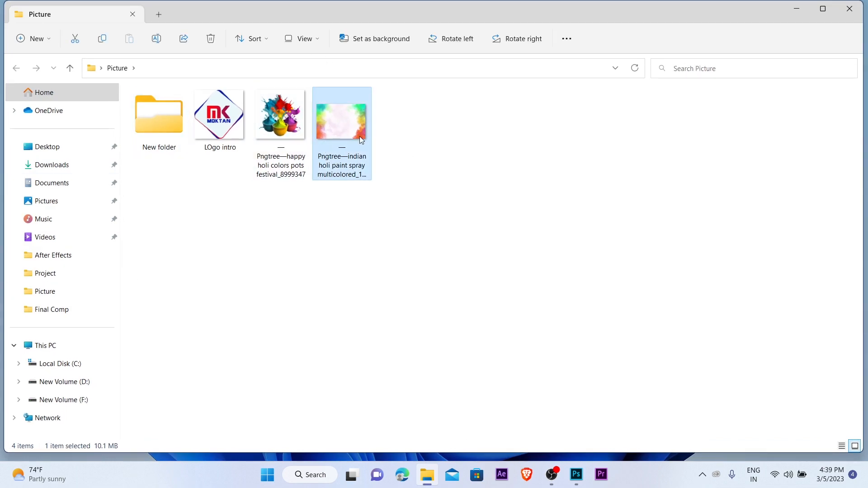
pyautogui.moveTo(361, 140)
pyautogui.mouseDown()
pyautogui.moveTo(487, 266)
pyautogui.moveTo(501, 384)
pyautogui.moveTo(537, 400)
pyautogui.moveTo(576, 474)
pyautogui.moveTo(507, 15)
pyautogui.mouseUp()
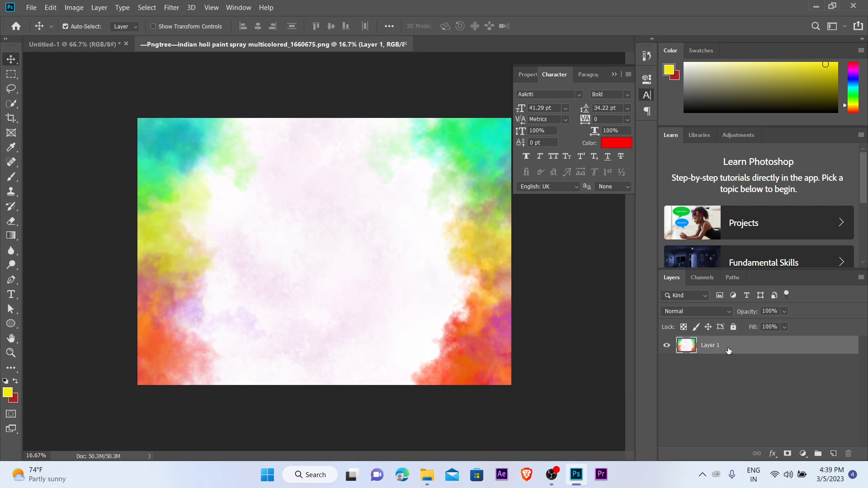
# - Convert the paint spray layer to a smart object and bring it into the Untitled-1 document
pyautogui.rightClick(723, 345)
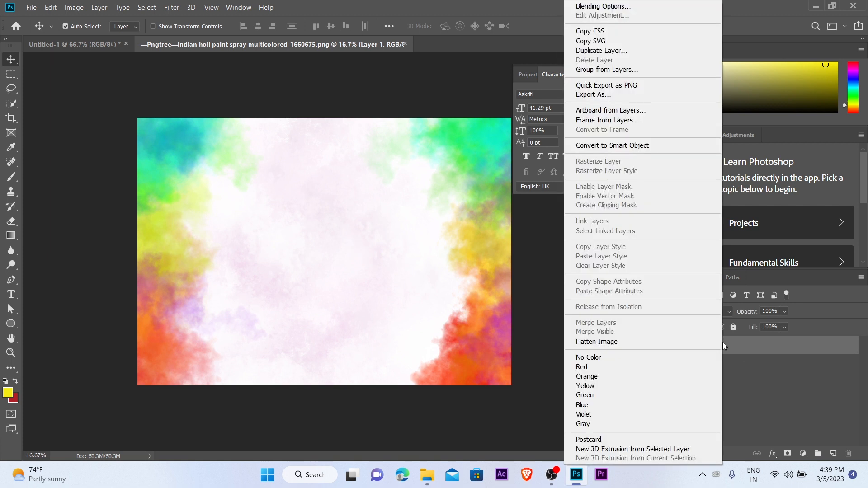
pyautogui.click(606, 145)
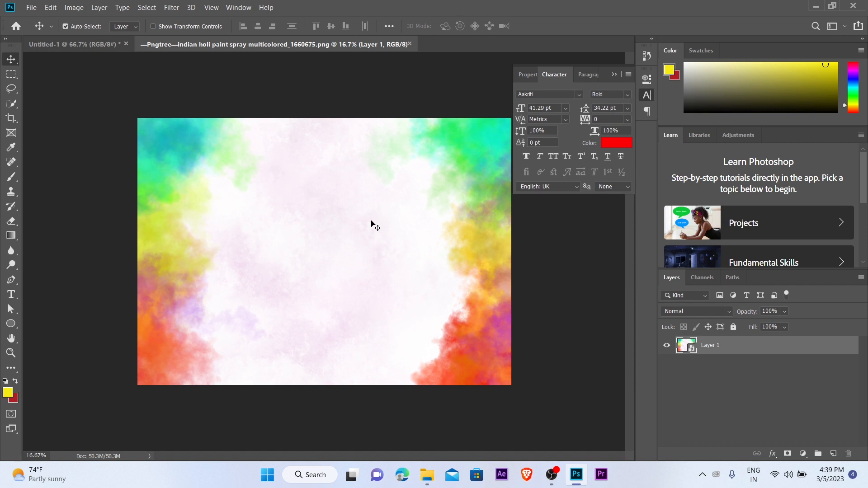
pyautogui.moveTo(392, 242); pyautogui.dragTo(378, 217)
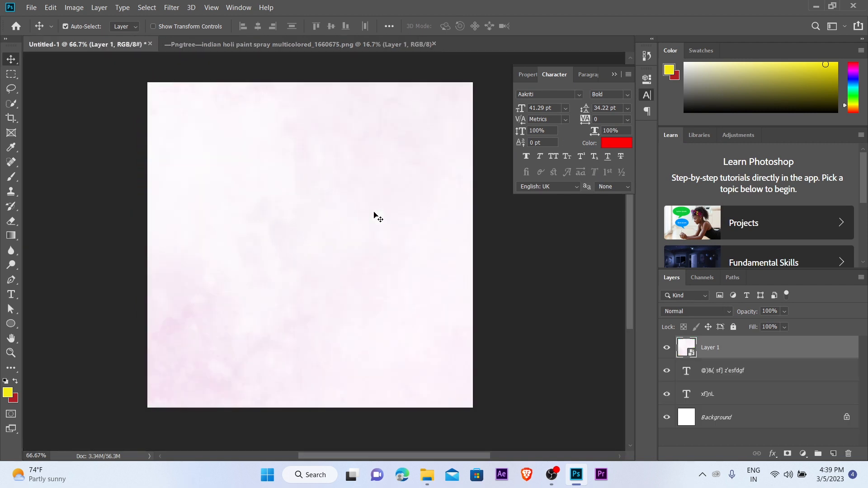
# - Send the paint spray layer behind both text layers and scale it down to about 34.29%
pyautogui.hotkey('ctrl', 'shift', '[')
pyautogui.hotkey('ctrl', 'space')
pyautogui.moveTo(374, 213); pyautogui.dragTo(291, 304)
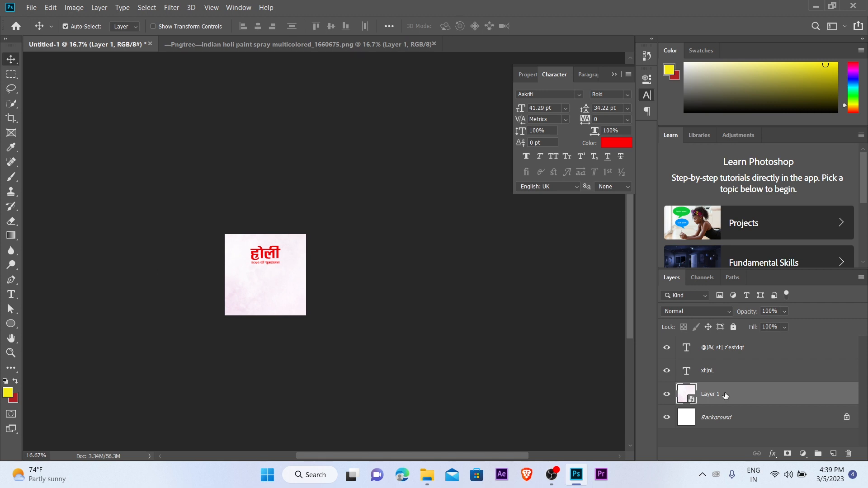
pyautogui.hotkey('ctrl', 't')
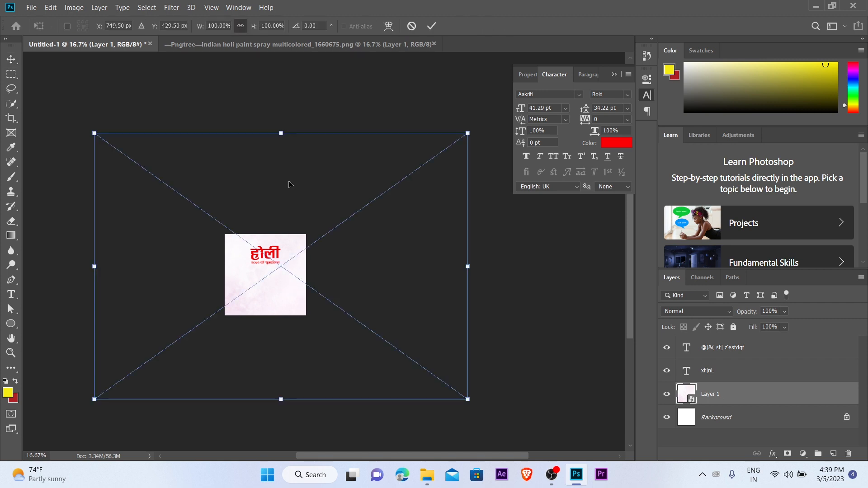
pyautogui.moveTo(281, 131); pyautogui.dragTo(281, 229)
pyautogui.moveTo(285, 400); pyautogui.dragTo(278, 320)
pyautogui.press('Return')
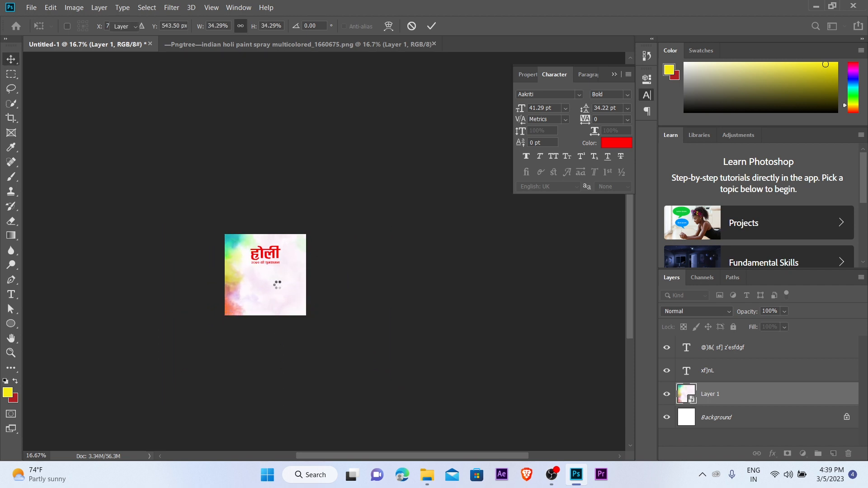
# - Shift the paint spray background left and scale it to about 30.48% so its top and bottom edges meet the canvas
pyautogui.press('z')
pyautogui.click(278, 285)
pyautogui.click(278, 285)
pyautogui.click(335, 256)
pyautogui.press('v')
pyautogui.moveTo(360, 256); pyautogui.dragTo(336, 254)
pyautogui.hotkey('ctrl', 't')
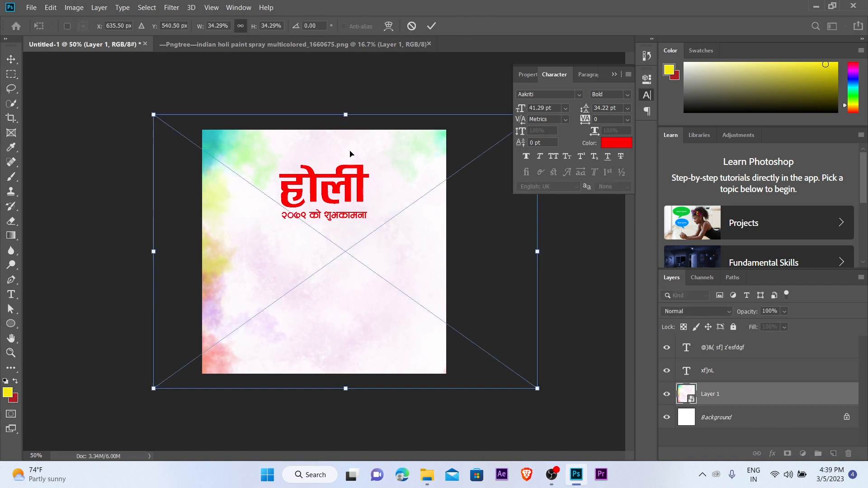
pyautogui.moveTo(341, 114); pyautogui.dragTo(345, 130)
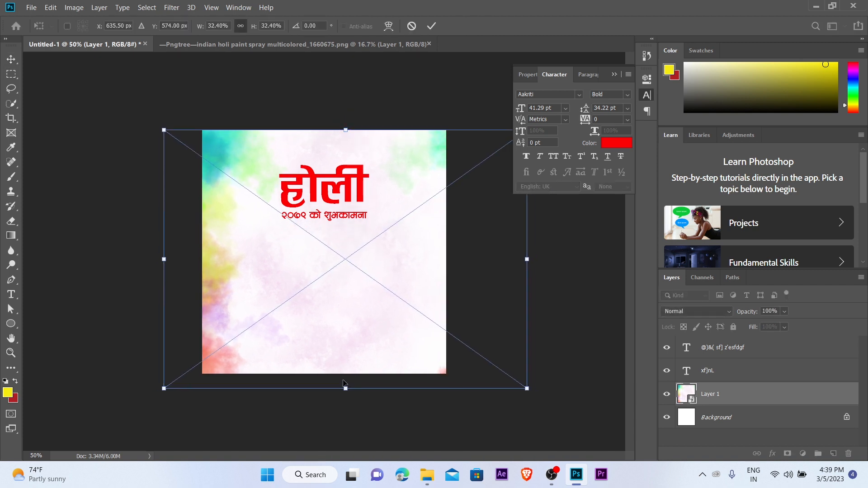
pyautogui.moveTo(345, 385); pyautogui.dragTo(345, 374)
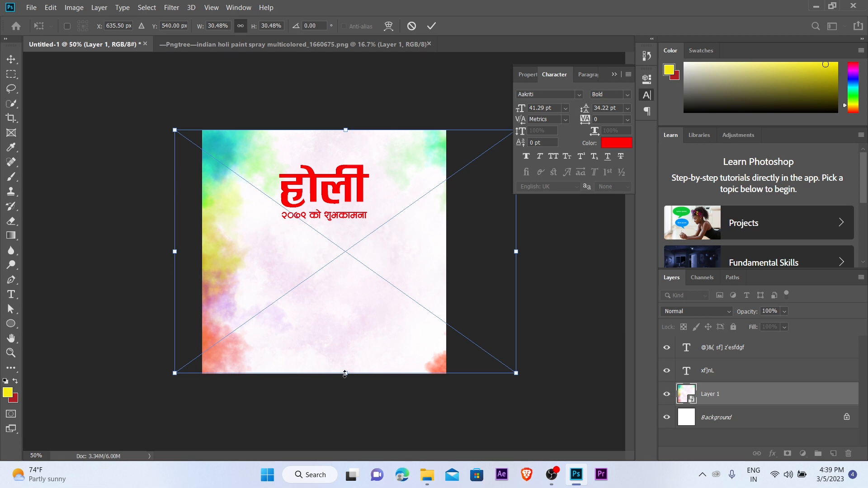
pyautogui.press('Return')
# - Centre the paint spray background horizontally on the canvas and clear the selection
pyautogui.hotkey('ctrl', 'a')
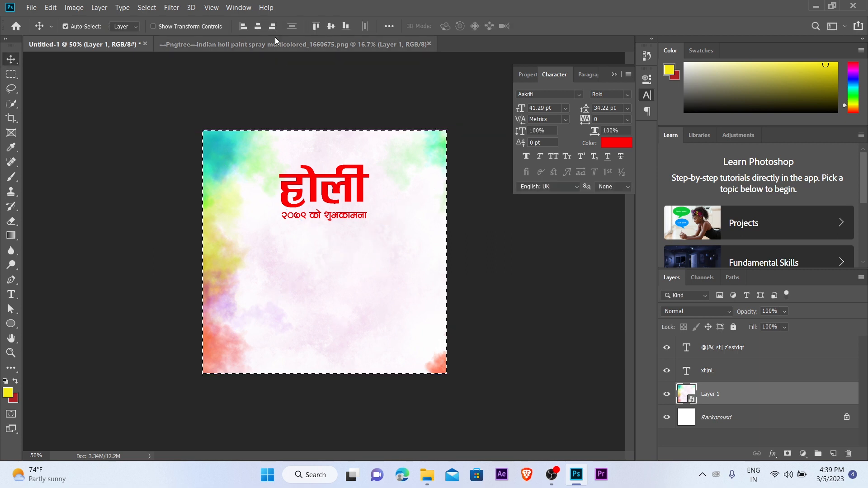
pyautogui.click(257, 26)
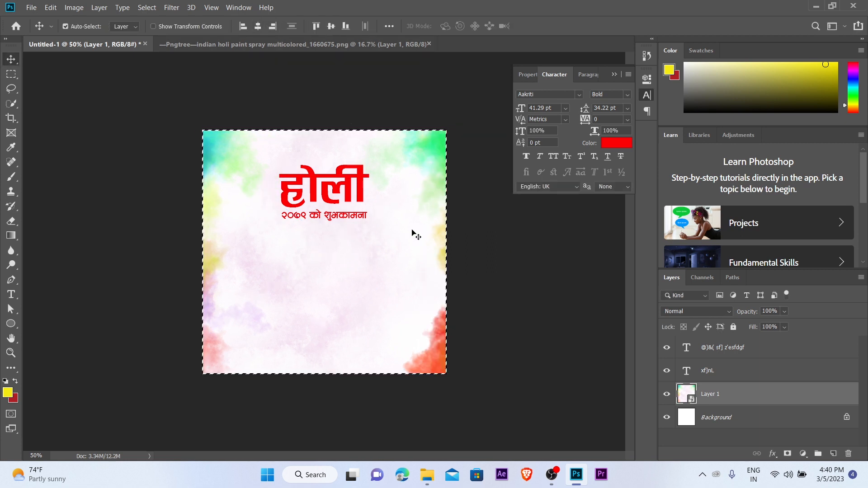
pyautogui.hotkey('ctrl', 'd')
# - Lock the paint spray background layer completely
pyautogui.press('z')
pyautogui.click(324, 222)
pyautogui.click(325, 223)
pyautogui.moveTo(324, 223); pyautogui.dragTo(360, 183)
pyautogui.keyDown('alt'); pyautogui.click(362, 222); pyautogui.keyUp('alt')
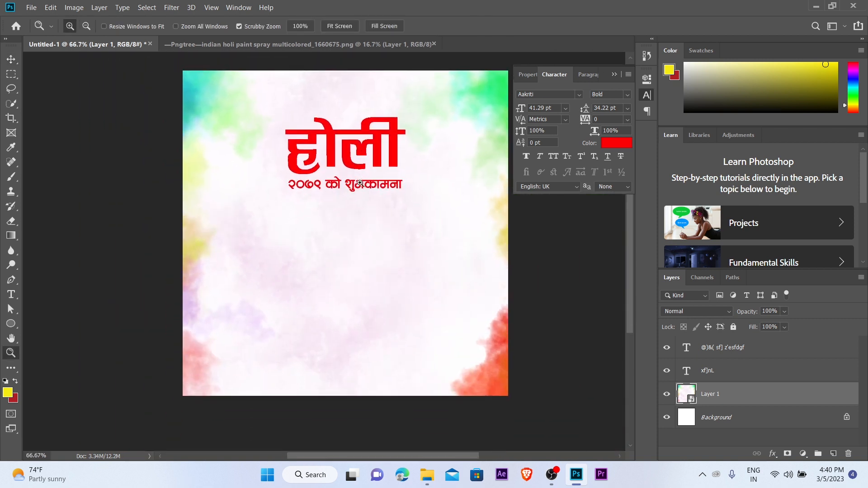
pyautogui.press('v')
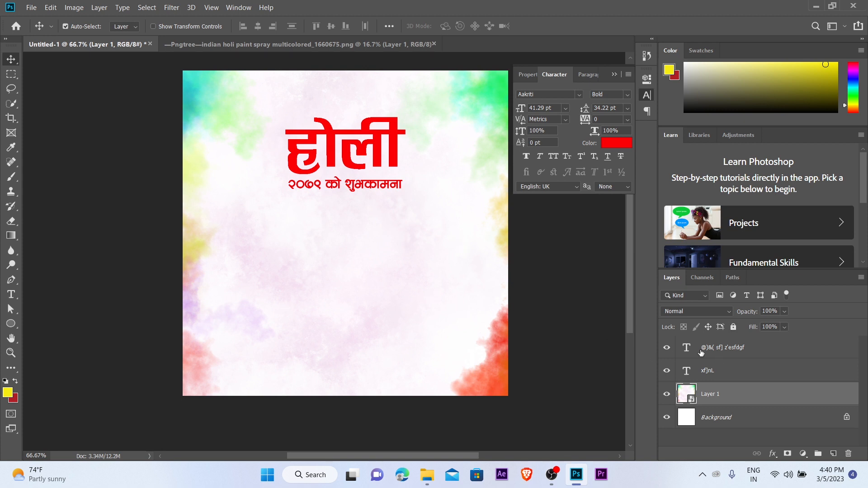
pyautogui.click(733, 328)
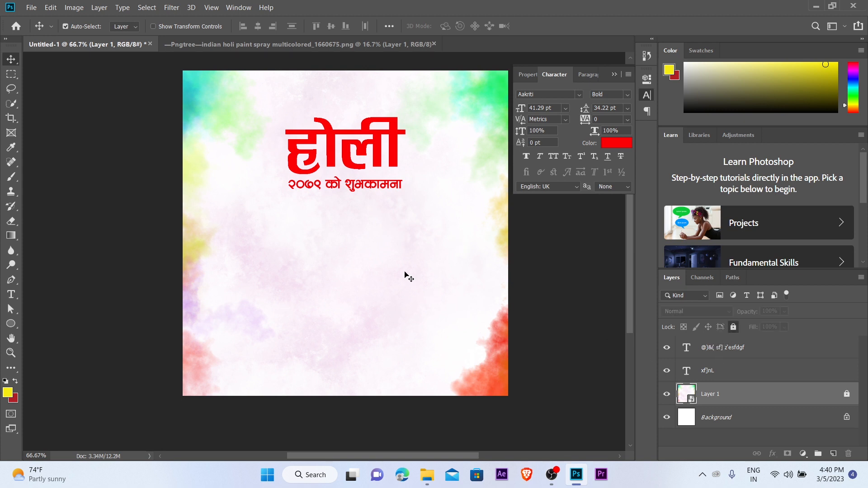
pyautogui.press('z')
pyautogui.click(351, 240)
pyautogui.keyDown('alt'); pyautogui.click(351, 240); pyautogui.keyUp('alt')
pyautogui.press('v')
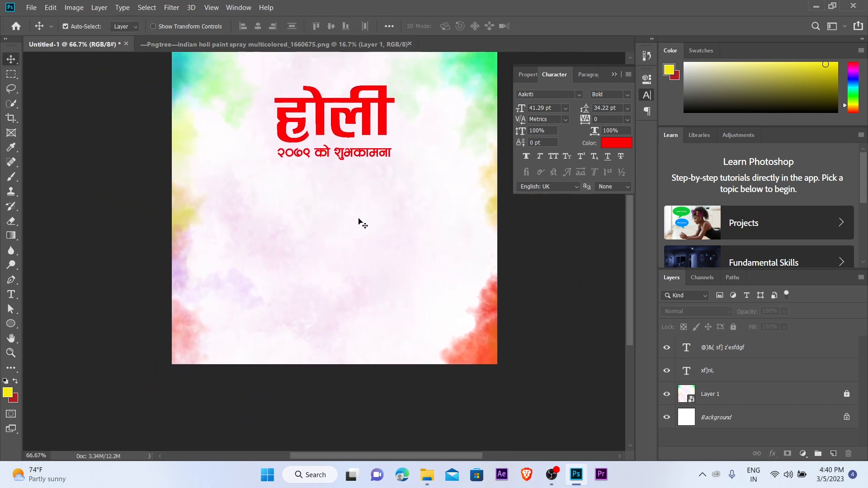
# - Open the Pngtree happy holi colors pots festival image from the Picture folder in Photoshop
pyautogui.click(816, 6)
pyautogui.click(278, 130)
pyautogui.moveTo(278, 129); pyautogui.dragTo(535, 1)
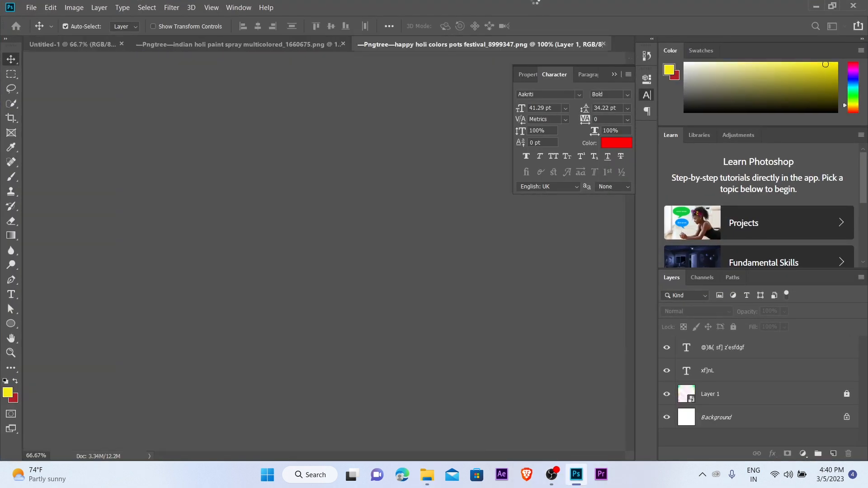
# - Convert the colour pots layer to a smart object and bring it into the Untitled-1 document
pyautogui.rightClick(714, 352)
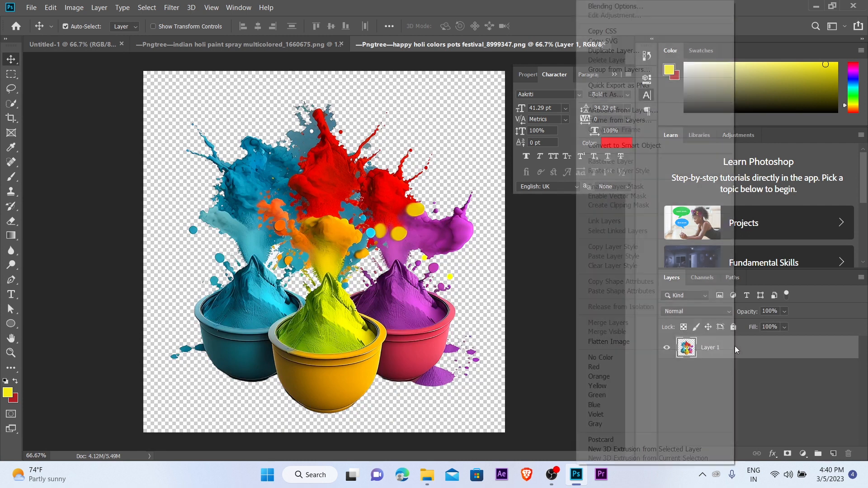
pyautogui.click(641, 147)
pyautogui.moveTo(335, 231)
pyautogui.mouseDown()
pyautogui.moveTo(108, 90)
pyautogui.moveTo(92, 43)
pyautogui.moveTo(328, 234)
pyautogui.mouseUp()
# - Scale the colour pots image down and place it just below the subtitle, centred at about X 540 px, Y 655.5 px
pyautogui.press('z')
pyautogui.hotkey('ctrl', '-')
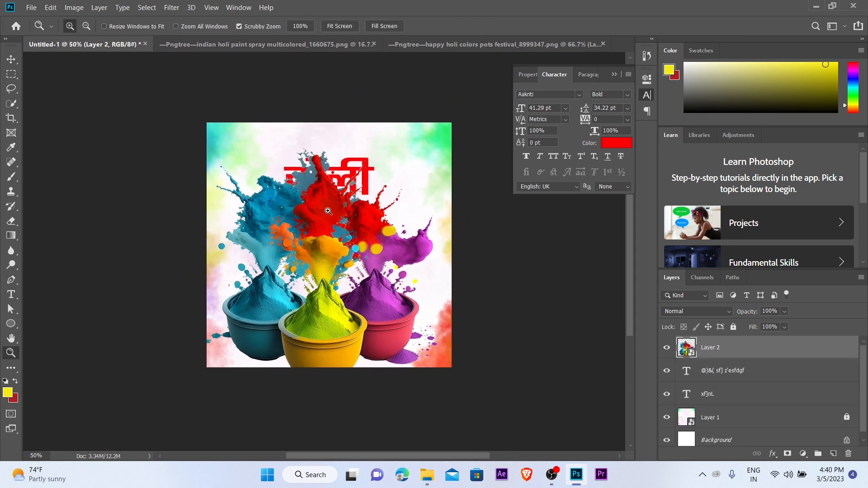
pyautogui.click(328, 211)
pyautogui.press('v')
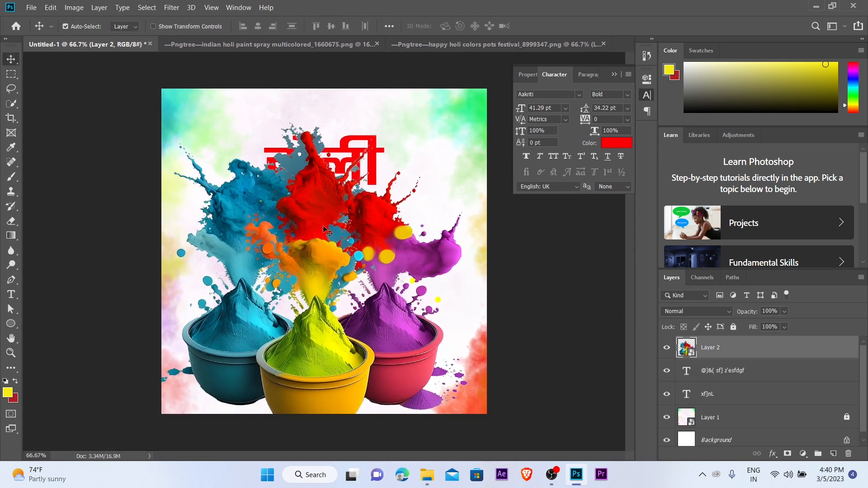
pyautogui.press('ctrl')
pyautogui.moveTo(318, 438); pyautogui.dragTo(318, 299)
pyautogui.moveTo(318, 236); pyautogui.dragTo(332, 325)
pyautogui.moveTo(323, 379); pyautogui.dragTo(323, 360)
pyautogui.moveTo(307, 289); pyautogui.dragTo(307, 294)
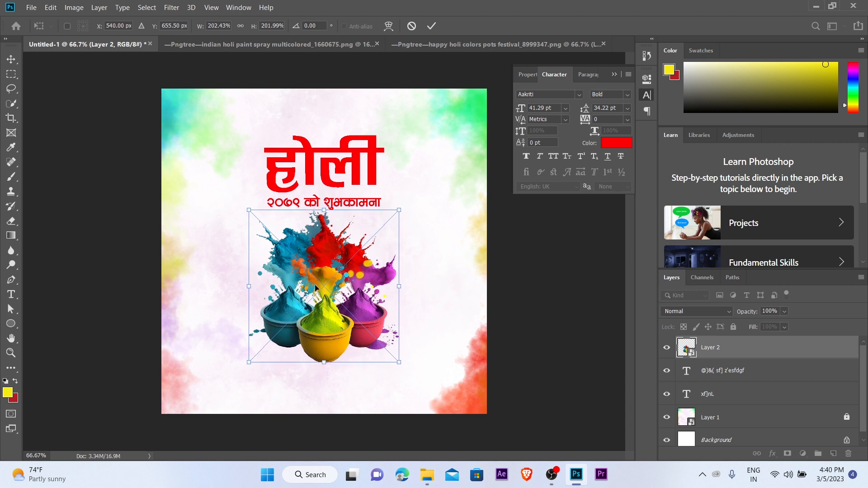
pyautogui.press('Return')
# - Select the होली and subtitle text layers together and move them up about 30 px
pyautogui.hotkey('ctrl', '+')
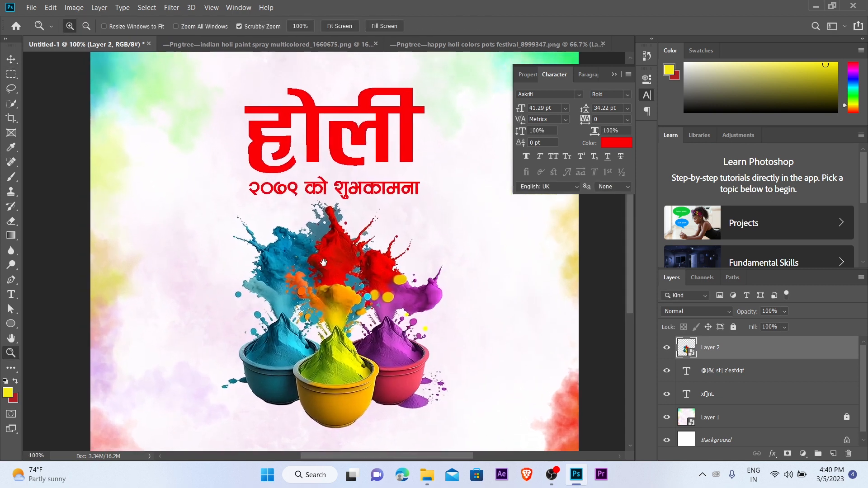
pyautogui.moveTo(314, 79); pyautogui.dragTo(385, 195)
pyautogui.hotkey('shift', 'Up')
pyautogui.hotkey('shift', 'Up')
pyautogui.hotkey('shift', 'Up')
pyautogui.hotkey('ctrl', 'space')
pyautogui.keyDown('ctrl'); pyautogui.keyDown('alt'); pyautogui.click(386, 180); pyautogui.keyUp('alt'); pyautogui.keyUp('ctrl')
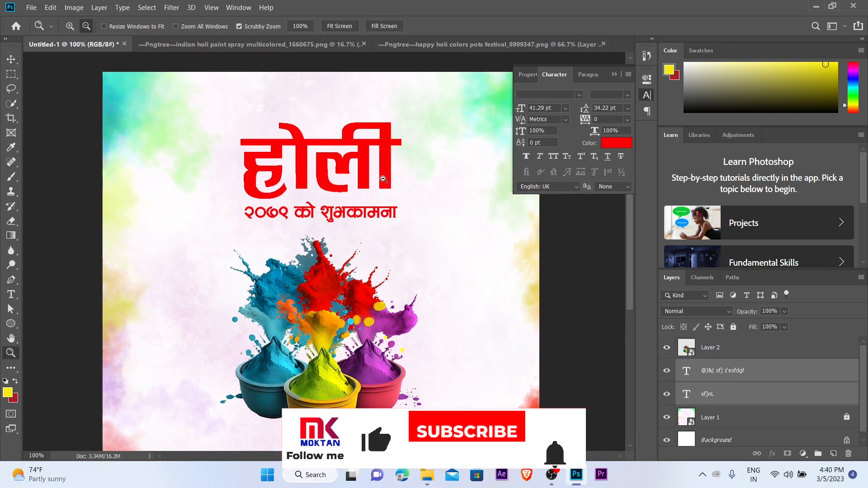
# - Nudge the colour pots image down and centre it horizontally on the canvas
pyautogui.click(299, 254)
pyautogui.hotkey('shift', 'Down')
pyautogui.hotkey('shift', 'Down')
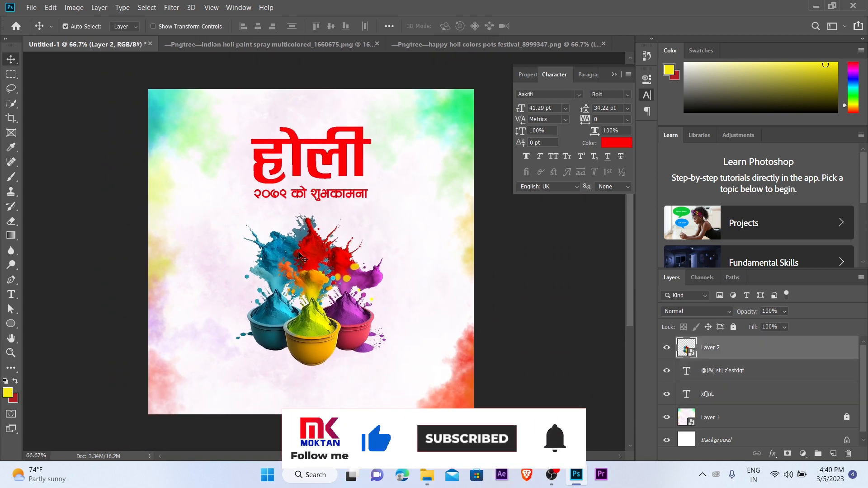
pyautogui.hotkey('ctrl', 'a')
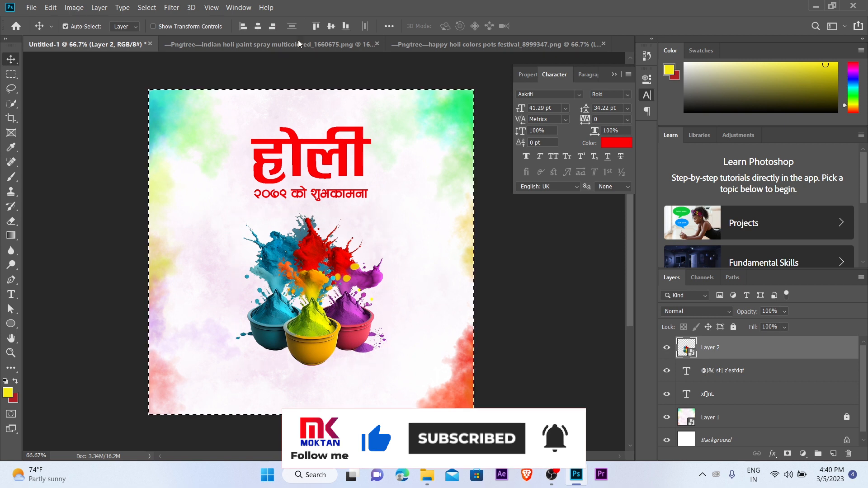
pyautogui.click(258, 27)
pyautogui.hotkey('ctrl', 'd')
# - Nudge the colour pots image slightly back up towards the subtitle
pyautogui.keyDown('ctrl'); pyautogui.click(341, 267); pyautogui.keyUp('ctrl')
pyautogui.keyDown('alt'); pyautogui.click(314, 203); pyautogui.keyUp('alt')
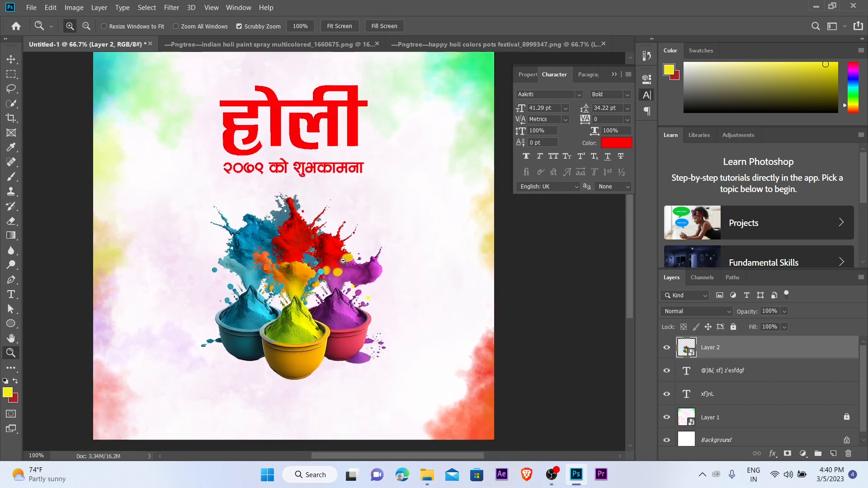
pyautogui.hotkey('shift', 'Up')
pyautogui.hotkey('shift', 'Up')
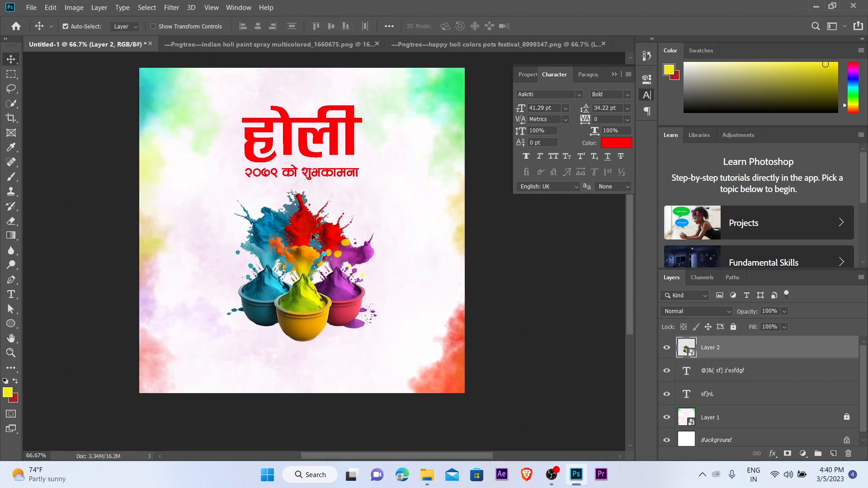
# - Create a new empty layer and place it directly below the colour pots layer
pyautogui.keyDown('ctrl'); pyautogui.click(316, 238); pyautogui.keyUp('ctrl')
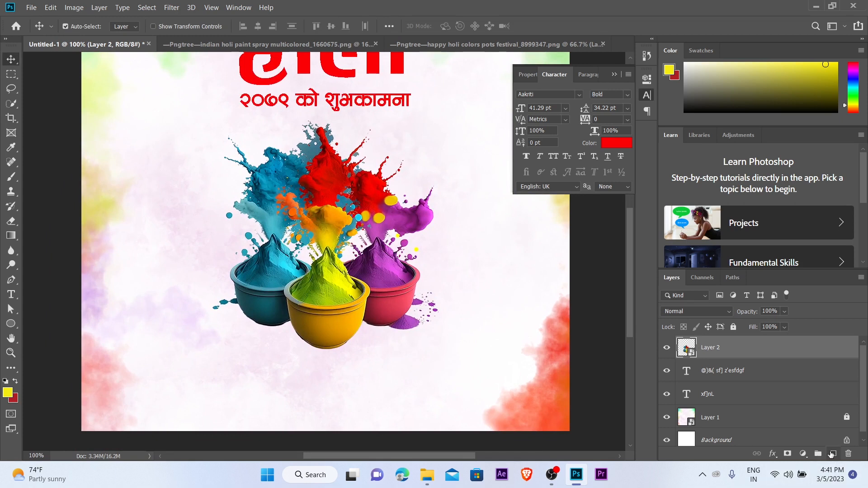
pyautogui.click(832, 453)
pyautogui.moveTo(722, 352); pyautogui.dragTo(718, 383)
pyautogui.click(344, 225)
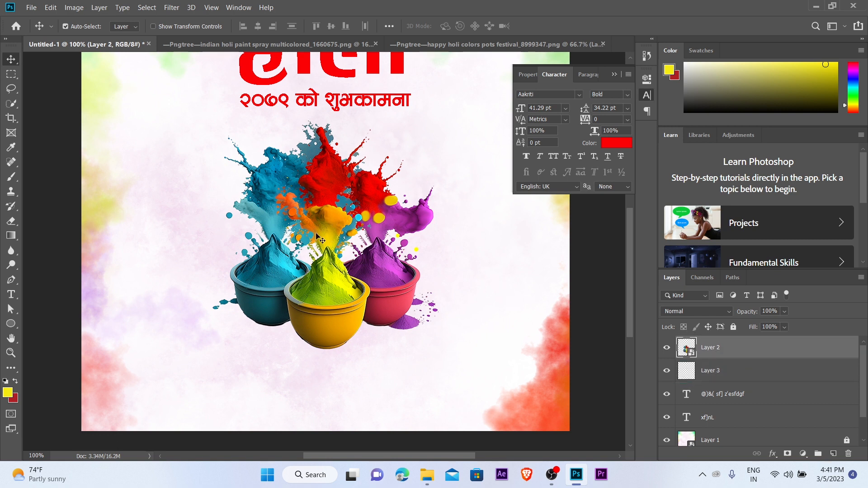
# - Select the empty layer below the colour pots and set the Brush tool's foreground colour to near-black 030300
pyautogui.click(708, 372)
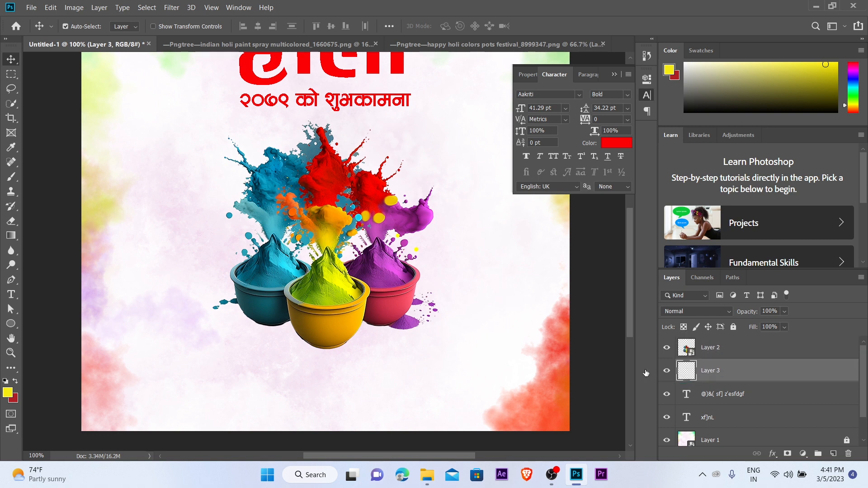
pyautogui.press('b')
pyautogui.rightClick(12, 180)
pyautogui.click(50, 180)
pyautogui.click(8, 392)
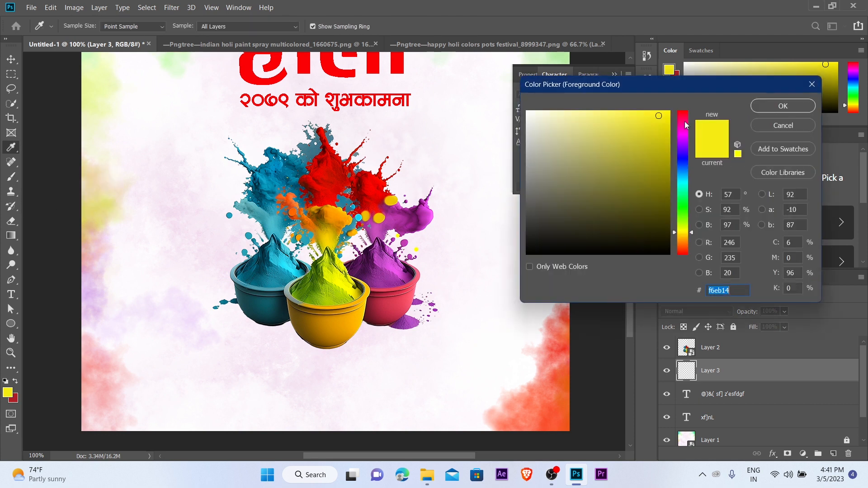
pyautogui.click(668, 252)
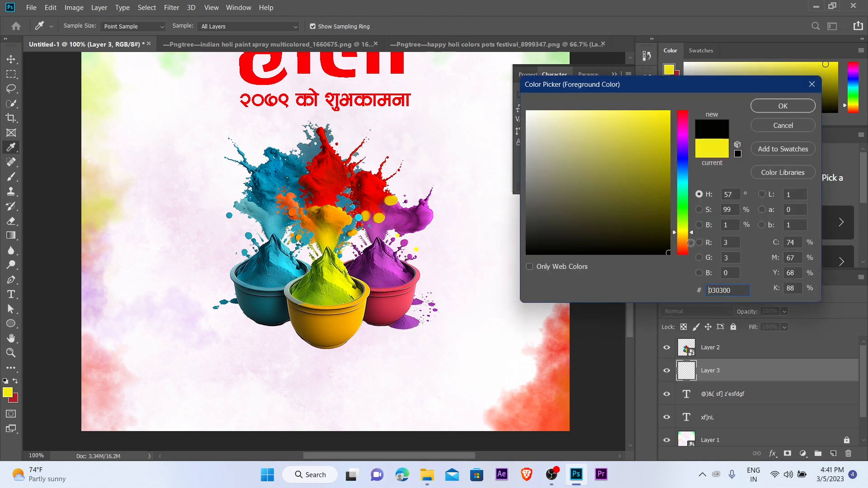
pyautogui.click(773, 111)
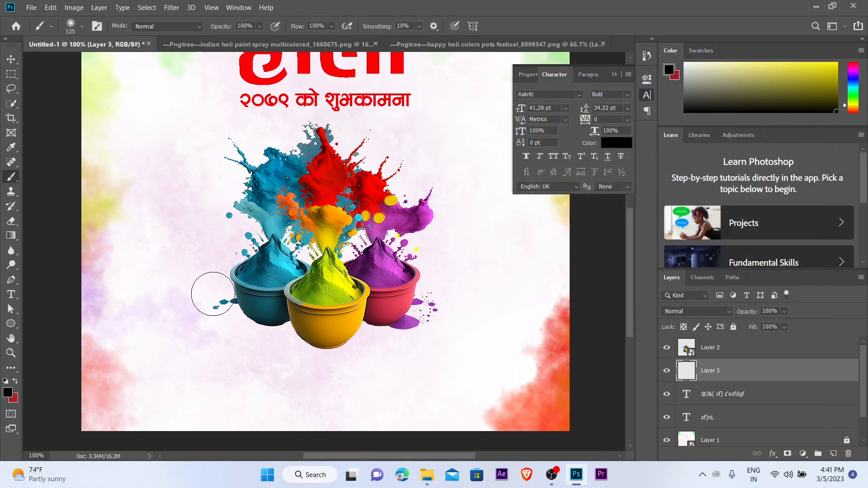
# - Enlarge the soft brush to 400 px and paint a black spot just beneath the yellow pot
pyautogui.press(']')
pyautogui.press(']')
pyautogui.press(']')
pyautogui.press(']')
pyautogui.press(']')
pyautogui.press(']')
pyautogui.click(309, 365)
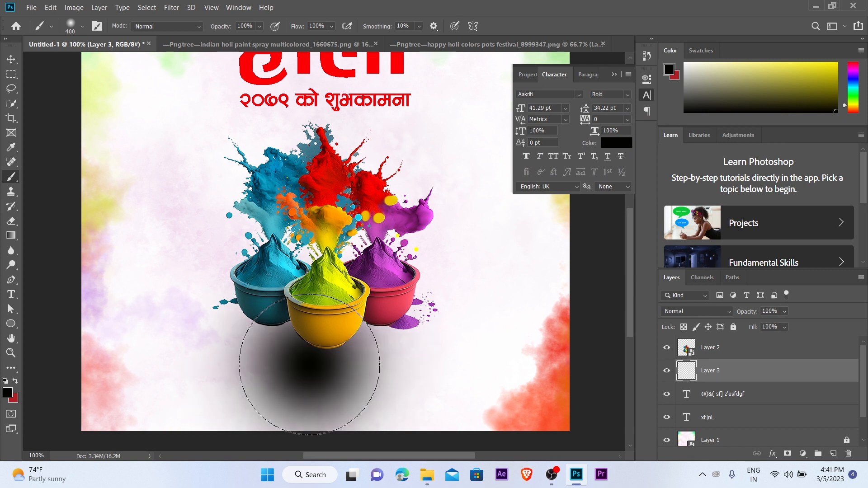
pyautogui.click(353, 370)
pyautogui.press('v')
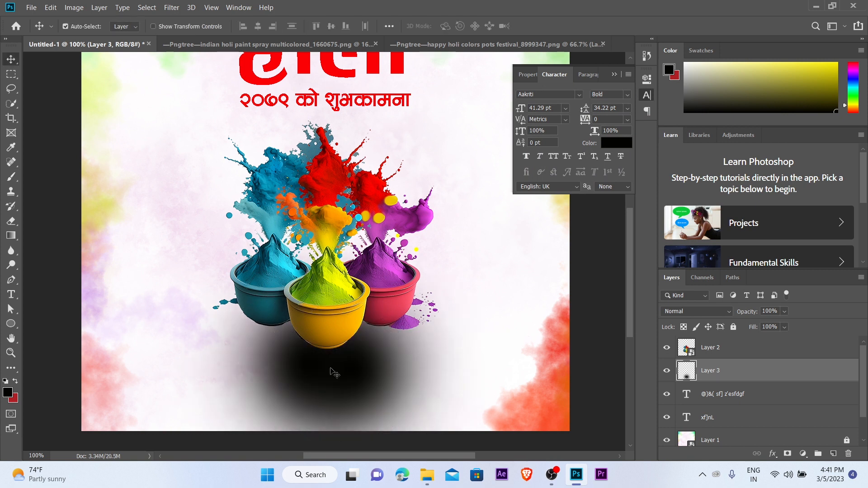
# - Transform the black spot into a flat, wide shadow centred beneath the colour pots
pyautogui.hotkey('ctrl', 't')
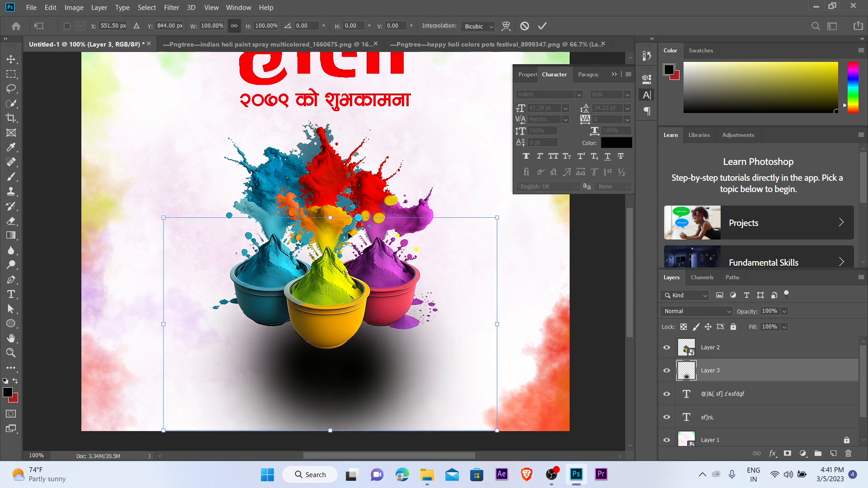
pyautogui.moveTo(334, 213); pyautogui.dragTo(334, 321)
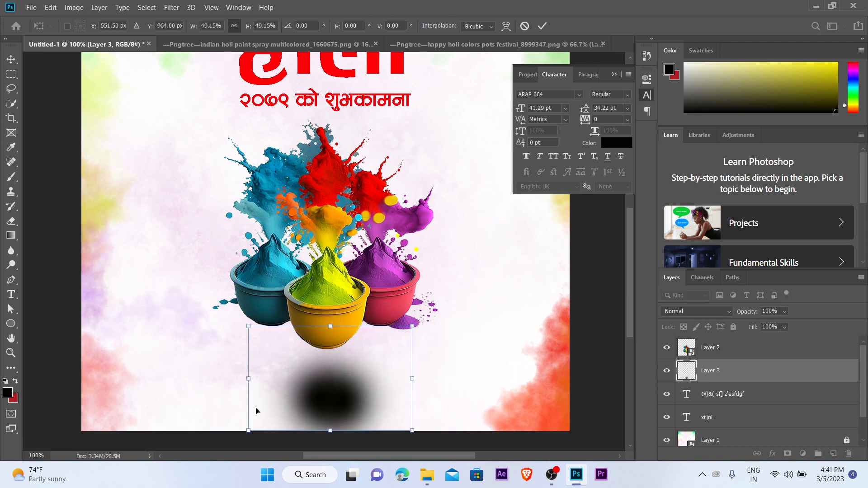
pyautogui.moveTo(246, 379); pyautogui.dragTo(64, 379)
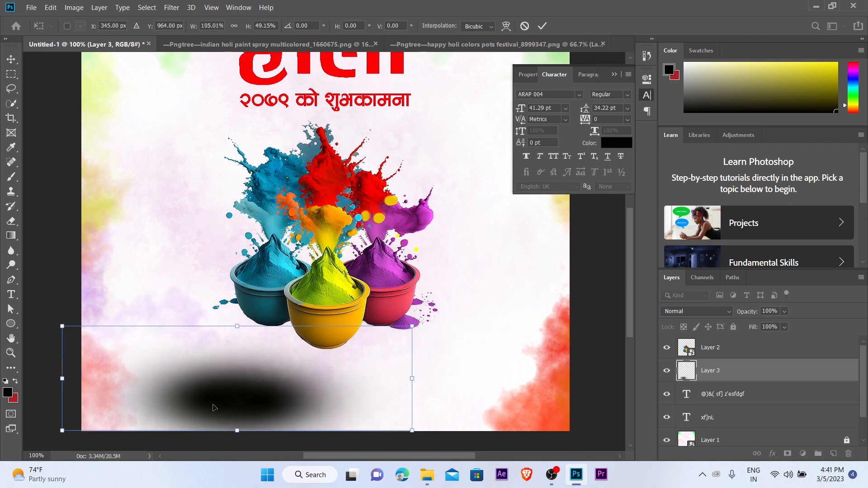
pyautogui.moveTo(210, 412); pyautogui.dragTo(265, 382)
pyautogui.moveTo(470, 349); pyautogui.dragTo(568, 346)
pyautogui.moveTo(407, 345); pyautogui.dragTo(380, 351)
pyautogui.moveTo(318, 284); pyautogui.dragTo(321, 311)
pyautogui.moveTo(321, 377); pyautogui.dragTo(320, 350)
pyautogui.moveTo(541, 335); pyautogui.dragTo(568, 333)
pyautogui.moveTo(439, 341); pyautogui.dragTo(434, 341)
pyautogui.moveTo(89, 332); pyautogui.dragTo(82, 332)
pyautogui.moveTo(565, 329); pyautogui.dragTo(572, 329)
pyautogui.press('Return')
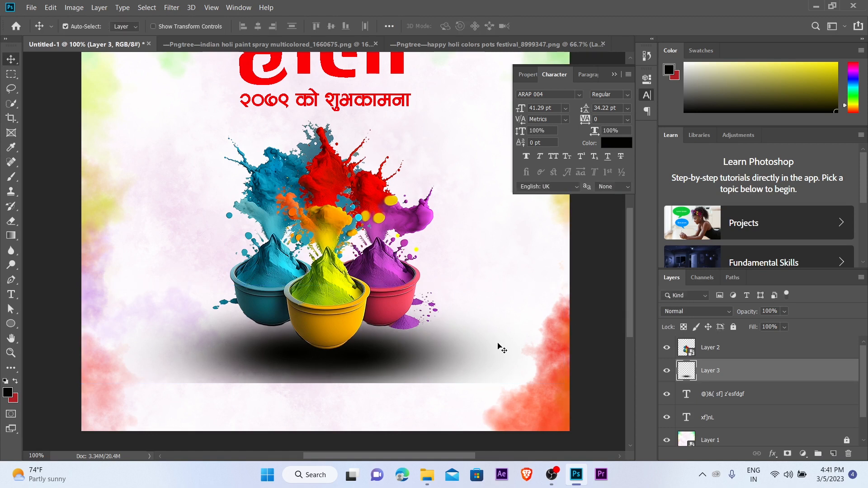
# - Nudge the shadow layer up about 10 px and set its opacity to 40%
pyautogui.hotkey('shift', 'Up')
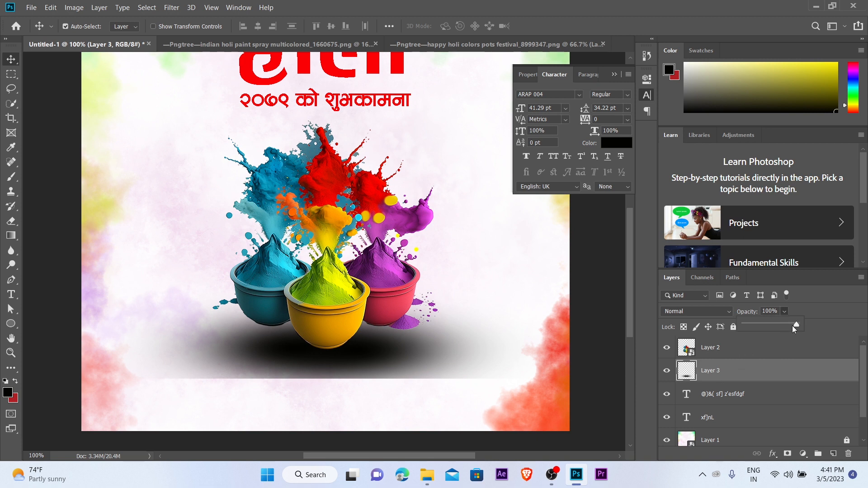
pyautogui.moveTo(774, 329); pyautogui.dragTo(770, 329)
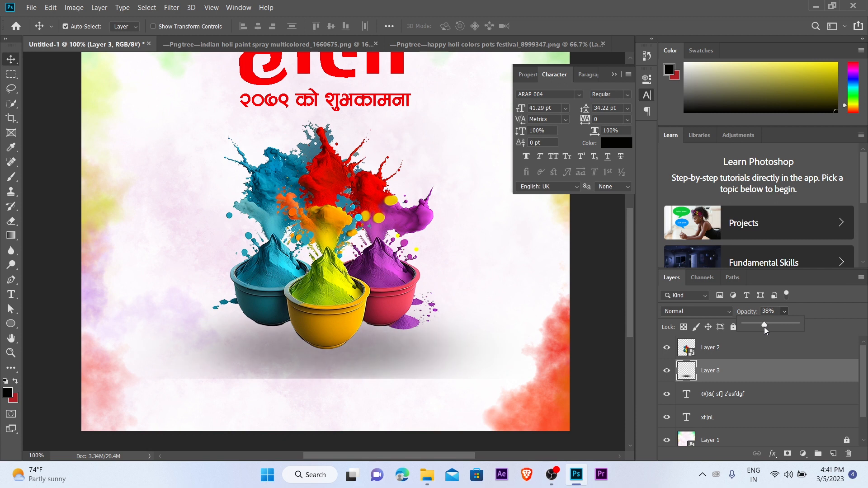
pyautogui.click(767, 311)
pyautogui.write('40')
pyautogui.click(461, 301)
# - Examine the softened shadow beneath the colour pots and the balance of the whole composition
pyautogui.keyDown('alt'); pyautogui.click(424, 281); pyautogui.keyUp('alt')
pyautogui.keyDown('ctrl'); pyautogui.click(354, 235); pyautogui.keyUp('ctrl')
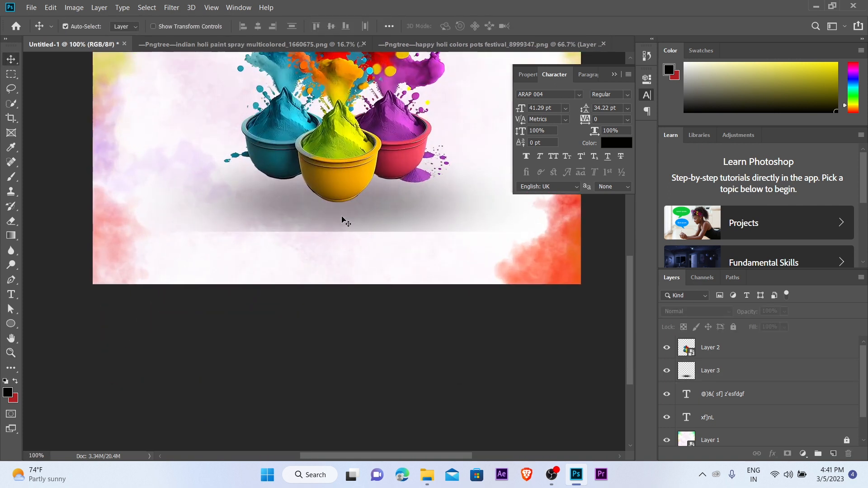
pyautogui.scroll(3, 346, 222)
pyautogui.click(368, 294)
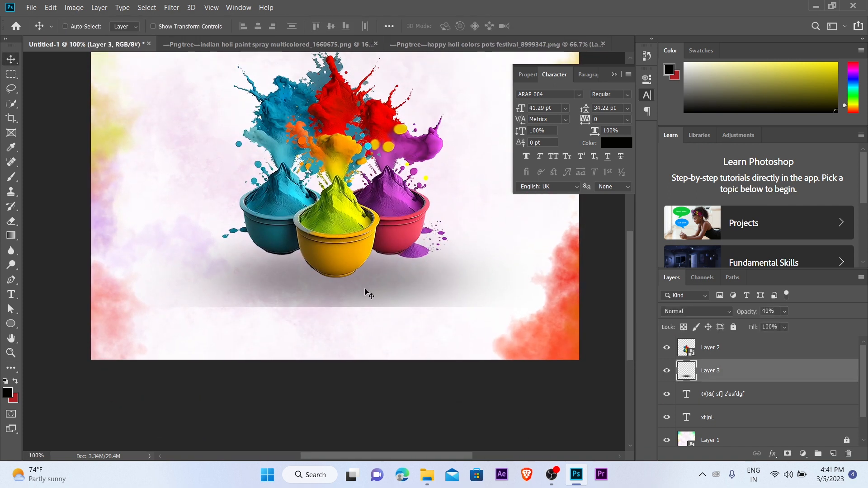
pyautogui.hotkey('ctrl', 't')
pyautogui.press('Return')
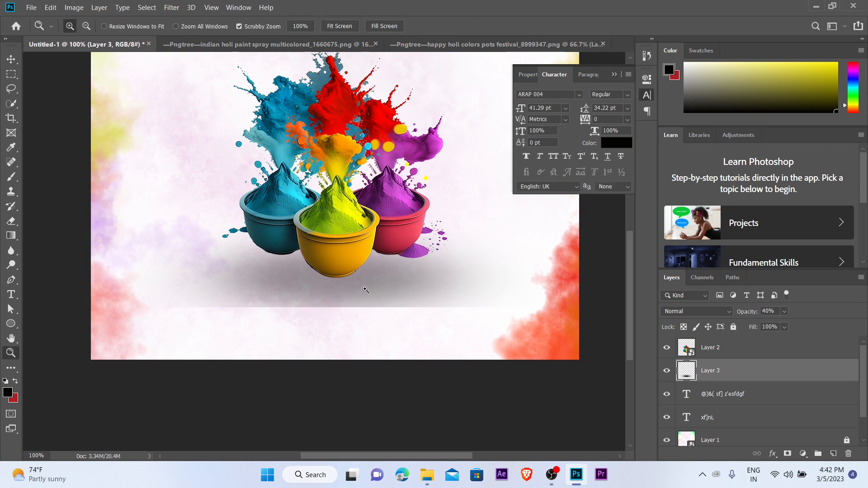
pyautogui.keyDown('alt'); pyautogui.click(365, 291); pyautogui.keyUp('alt')
pyautogui.moveTo(365, 290); pyautogui.dragTo(380, 322)
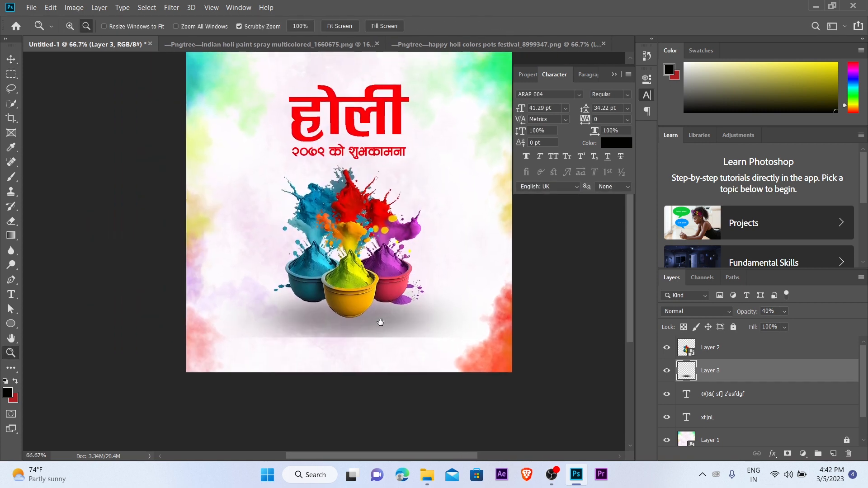
pyautogui.click(348, 269)
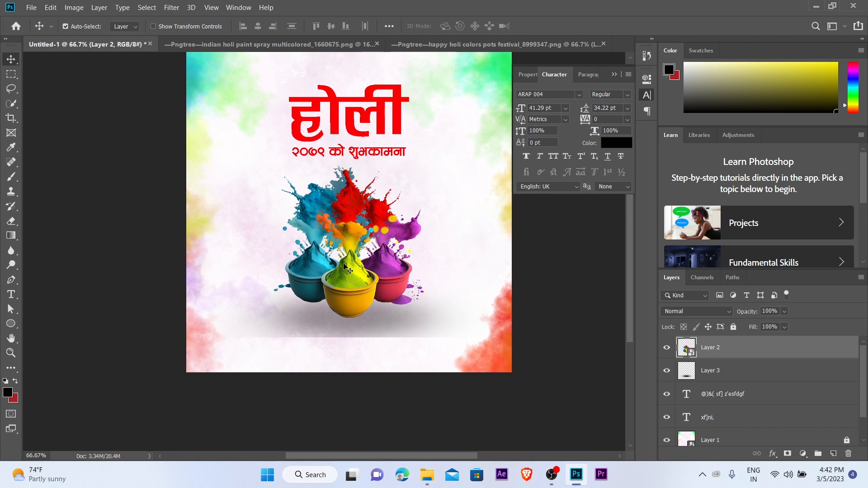
pyautogui.press('z')
pyautogui.click(344, 260)
pyautogui.moveTo(344, 256); pyautogui.dragTo(345, 239)
pyautogui.keyDown('alt'); pyautogui.click(348, 212); pyautogui.keyUp('alt')
pyautogui.press('v')
pyautogui.moveTo(365, 201); pyautogui.dragTo(365, 231)
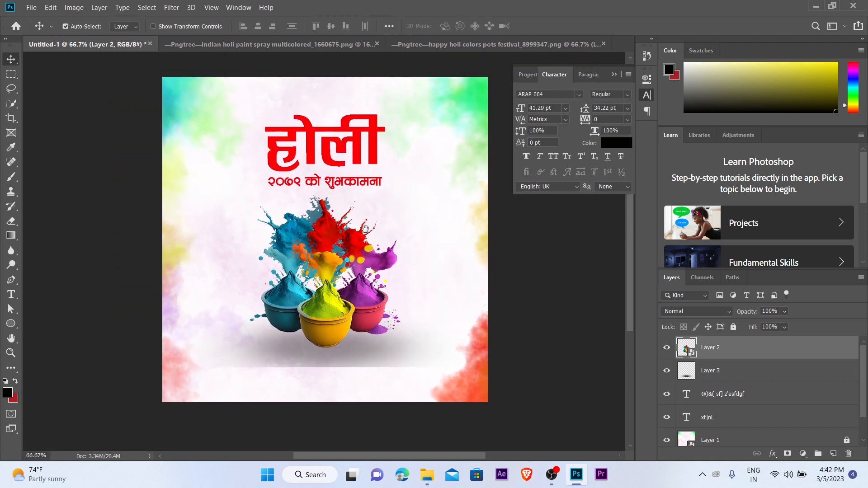
pyautogui.moveTo(227, 287); pyautogui.dragTo(189, 227)
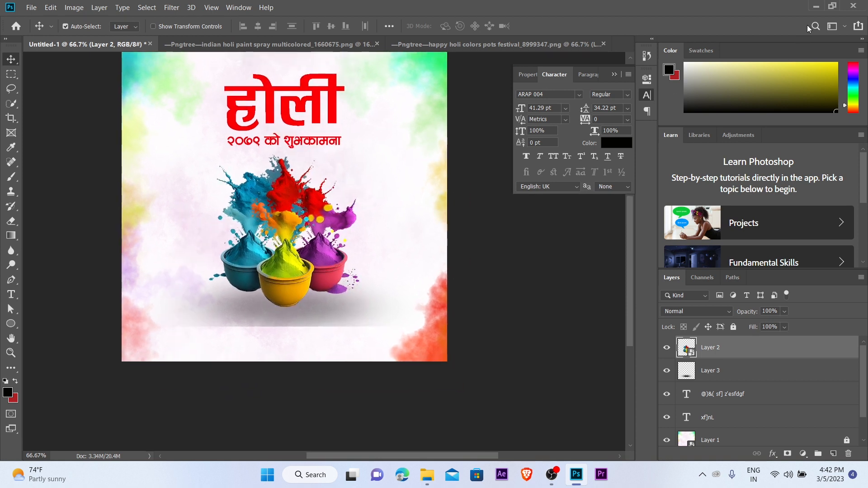
# - Place the LOgo intro image file from the desktop in the design and move it beside the teal pot, near the canvas's lower-left corner
pyautogui.click(817, 6)
pyautogui.moveTo(222, 125); pyautogui.dragTo(261, 289)
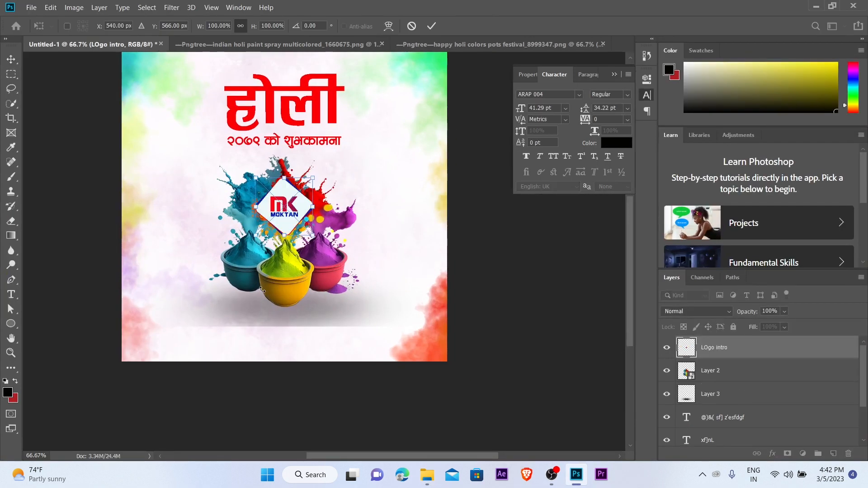
pyautogui.press('Return')
pyautogui.hotkey('ctrl', '+')
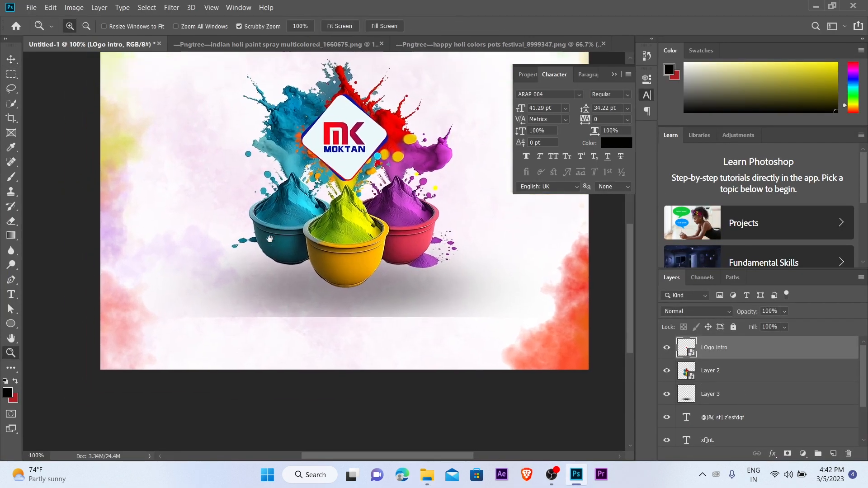
pyautogui.moveTo(357, 162); pyautogui.dragTo(215, 306)
# - Draw a rectangle shape about 1354 x 223 px across the full width of the canvas's bottom edge
pyautogui.press('z')
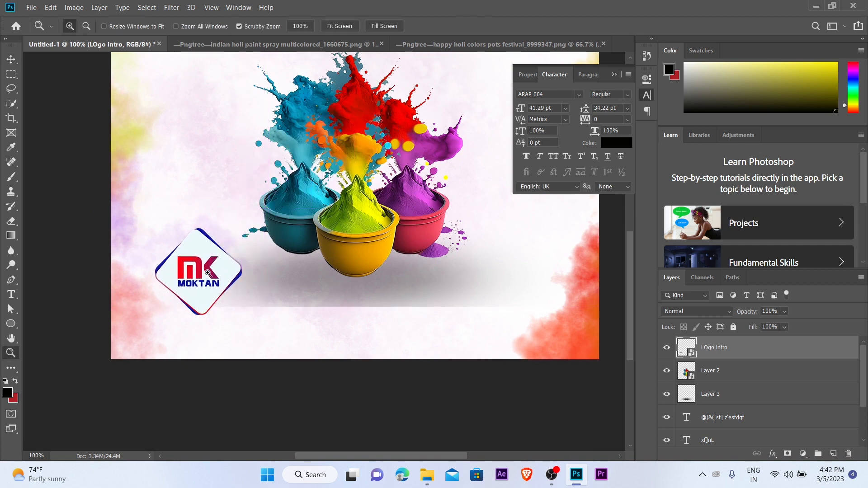
pyautogui.click(221, 267)
pyautogui.keyDown('alt'); pyautogui.click(211, 225); pyautogui.keyUp('alt')
pyautogui.press('v')
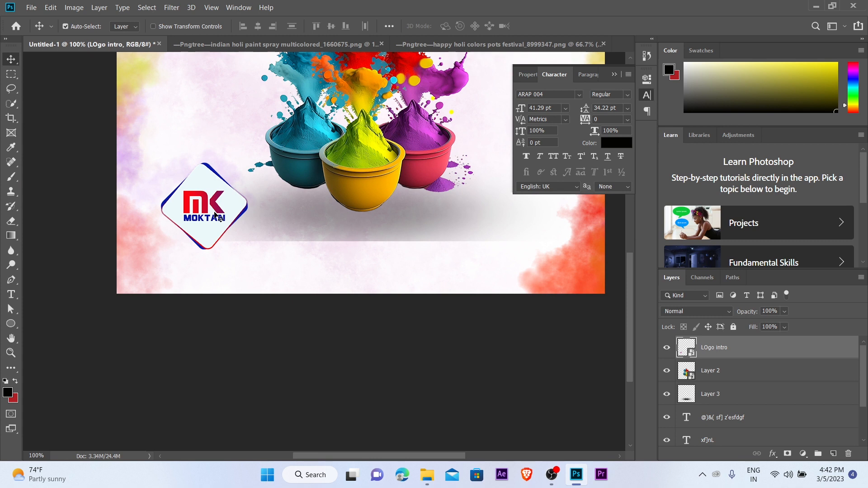
pyautogui.moveTo(16, 327); pyautogui.dragTo(55, 322)
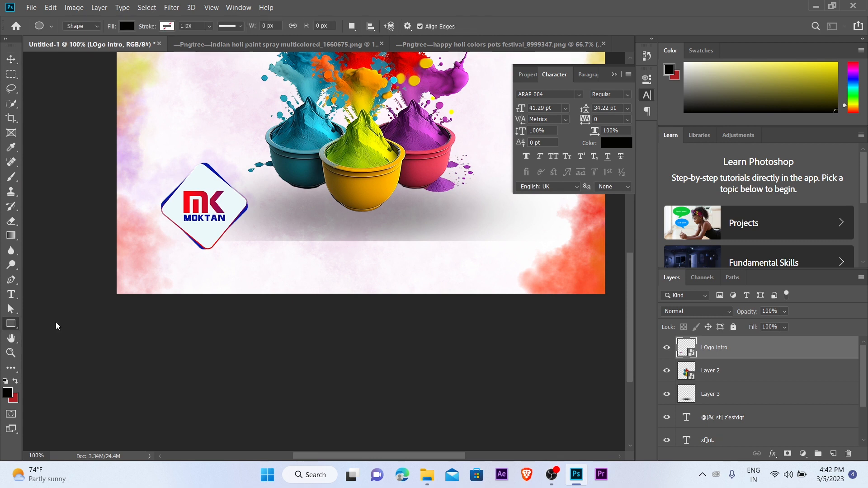
pyautogui.moveTo(82, 240); pyautogui.dragTo(642, 341)
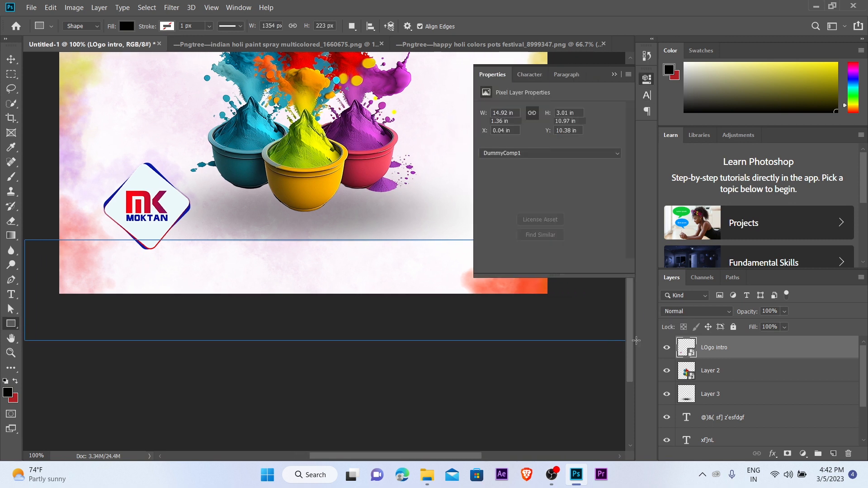
pyautogui.click(614, 74)
# - Sample the red of the logo's letter M as the foreground colour
pyautogui.hotkey('ctrl', 'space')
pyautogui.doubleClick(177, 219)
pyautogui.moveTo(176, 219); pyautogui.dragTo(297, 231)
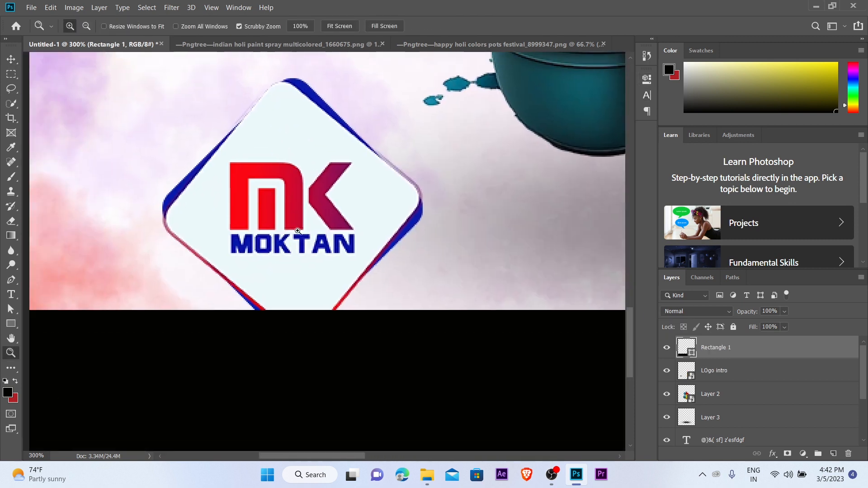
pyautogui.click(263, 211)
pyautogui.press('i')
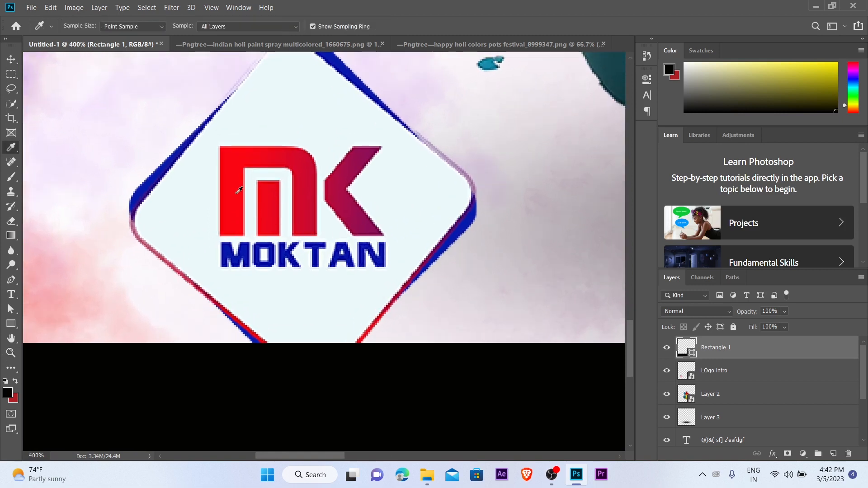
pyautogui.click(234, 182)
# - Fill the bottom rectangle with the red foreground colour
pyautogui.hotkey('ctrl', 'alt', 'space')
pyautogui.doubleClick(281, 208)
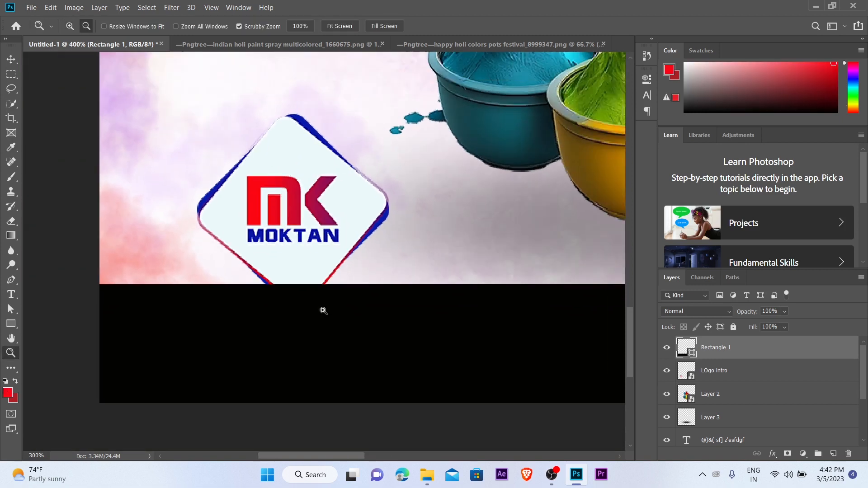
pyautogui.press('v')
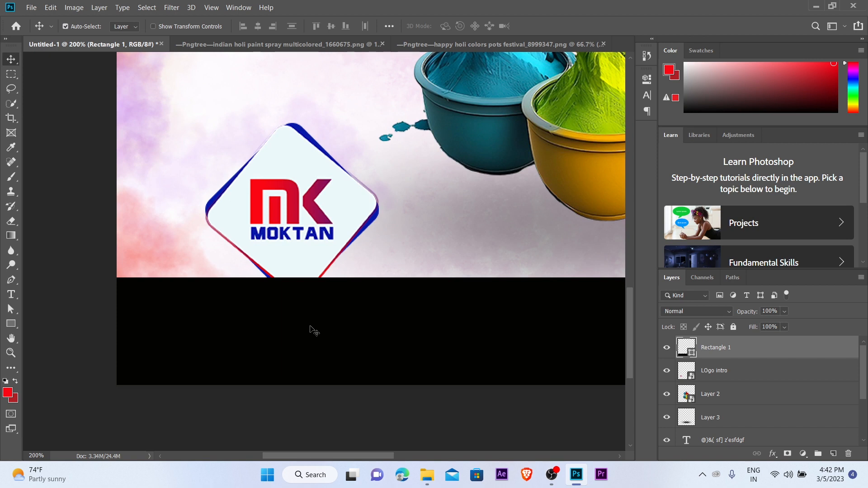
pyautogui.hotkey('alt', 'BackSpace')
pyautogui.hotkey('ctrl', 'alt', 'space')
pyautogui.click(314, 317)
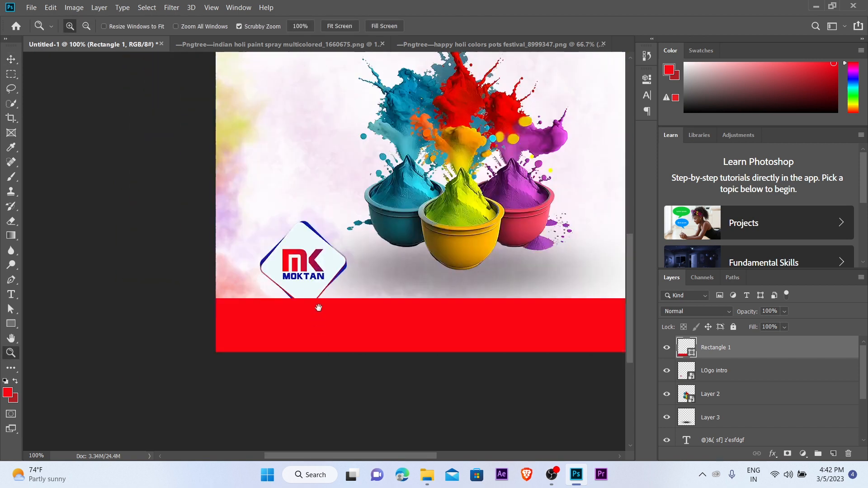
# - Bring the logo layer above the rectangle and move the logo onto the red band below the yellow pot
pyautogui.click(297, 237)
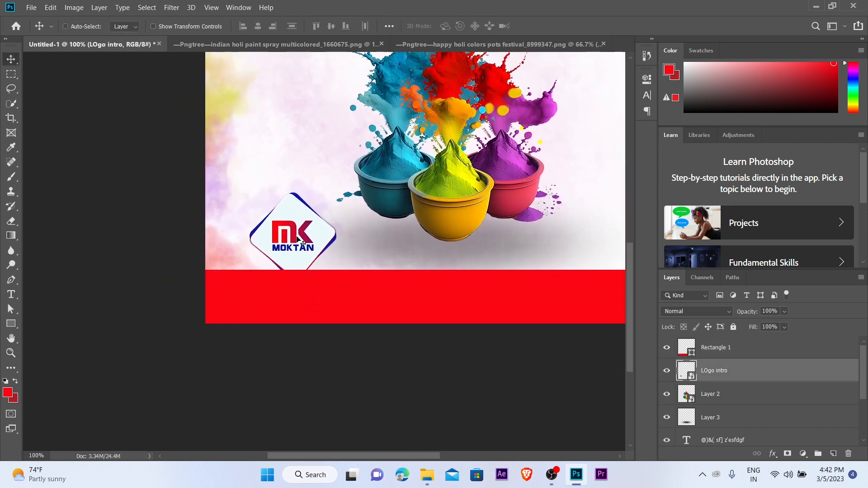
pyautogui.hotkey('ctrl', ']')
pyautogui.moveTo(303, 244); pyautogui.dragTo(442, 291)
pyautogui.hotkey('ctrl', 'space')
pyautogui.click(442, 290)
pyautogui.press('v')
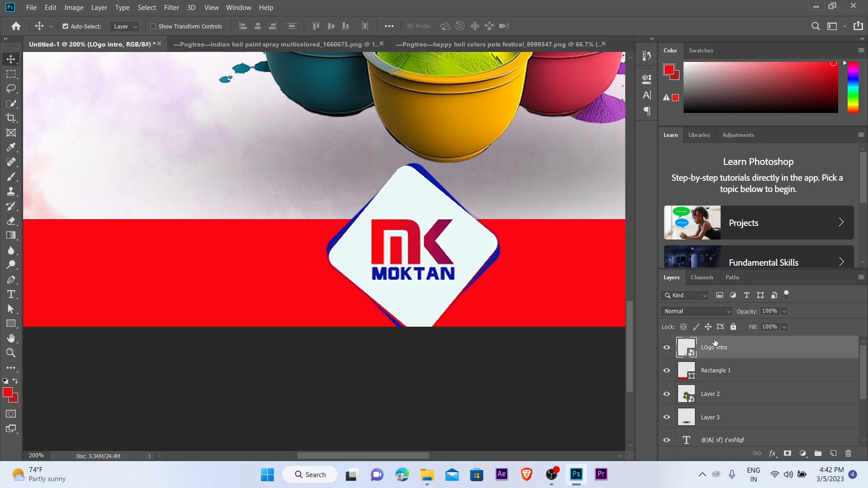
# - Convert the logo layer to a smart object and scale it to about 44%, placed inside the red band
pyautogui.rightClick(729, 352)
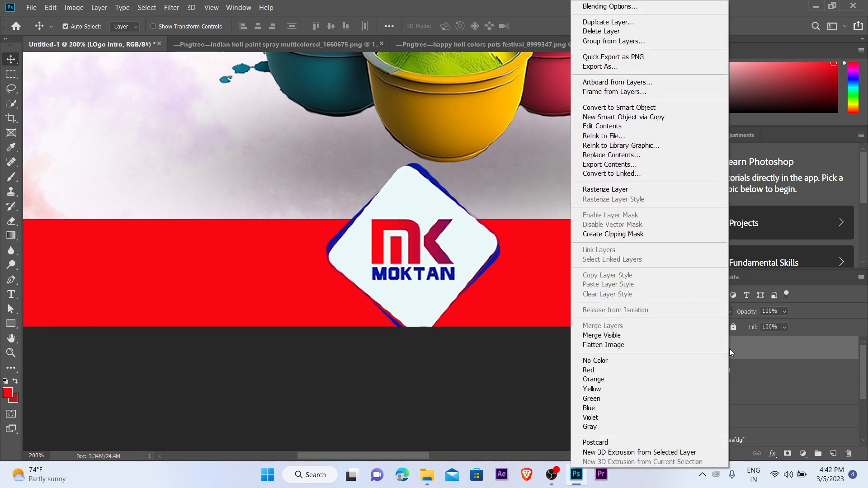
pyautogui.click(612, 111)
pyautogui.hotkey('ctrl', 't')
pyautogui.moveTo(494, 163); pyautogui.dragTo(456, 249)
pyautogui.moveTo(414, 286); pyautogui.dragTo(380, 265)
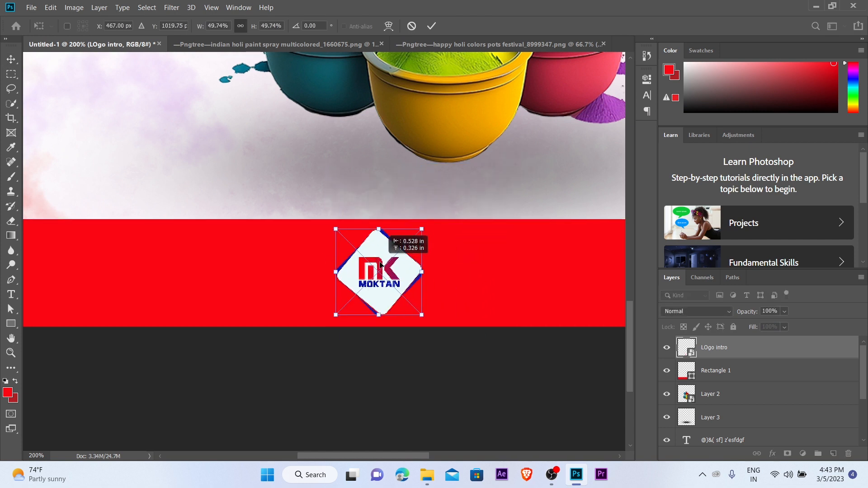
pyautogui.moveTo(421, 315); pyautogui.dragTo(411, 309)
pyautogui.press('Return')
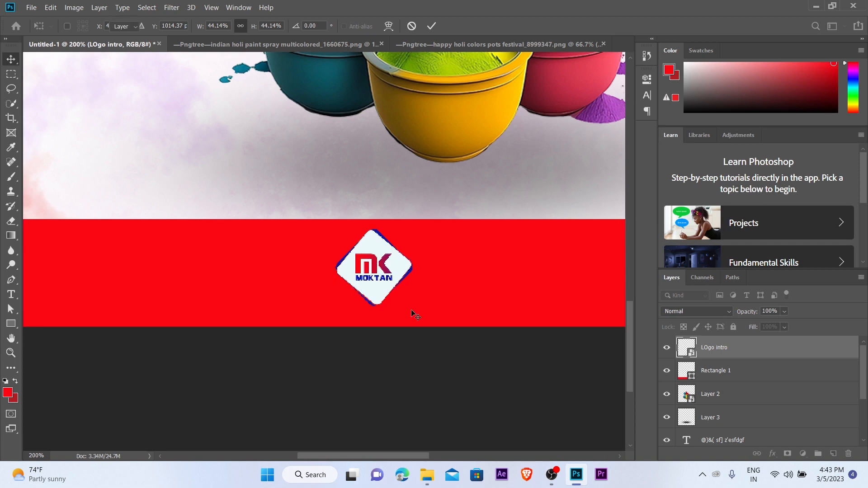
# - Lower the logo slightly so it sits about midway down the red footer band
pyautogui.press('z')
pyautogui.keyDown('alt'); pyautogui.click(412, 310); pyautogui.keyUp('alt')
pyautogui.press('v')
pyautogui.moveTo(412, 260); pyautogui.dragTo(374, 234)
pyautogui.press('z')
pyautogui.click(412, 266)
pyautogui.click(412, 266)
pyautogui.keyDown('alt'); pyautogui.click(374, 234); pyautogui.keyUp('alt')
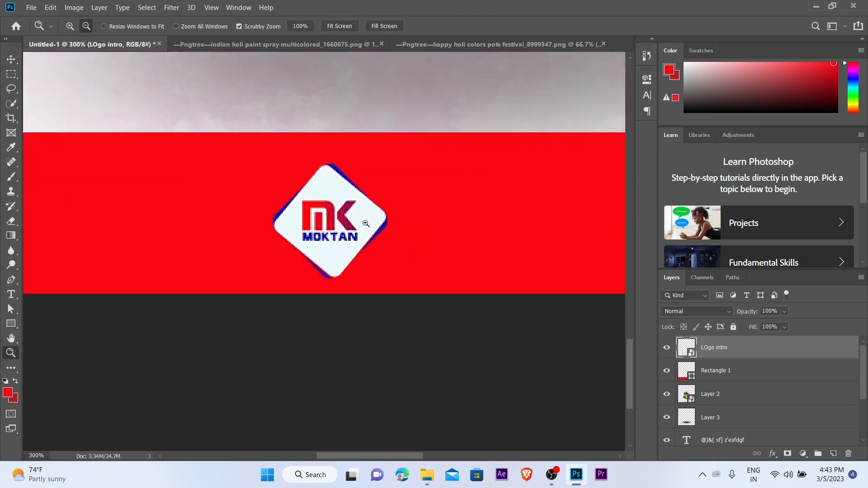
pyautogui.press('v')
# - Lock the red rectangle layer and deselect it
pyautogui.click(373, 220)
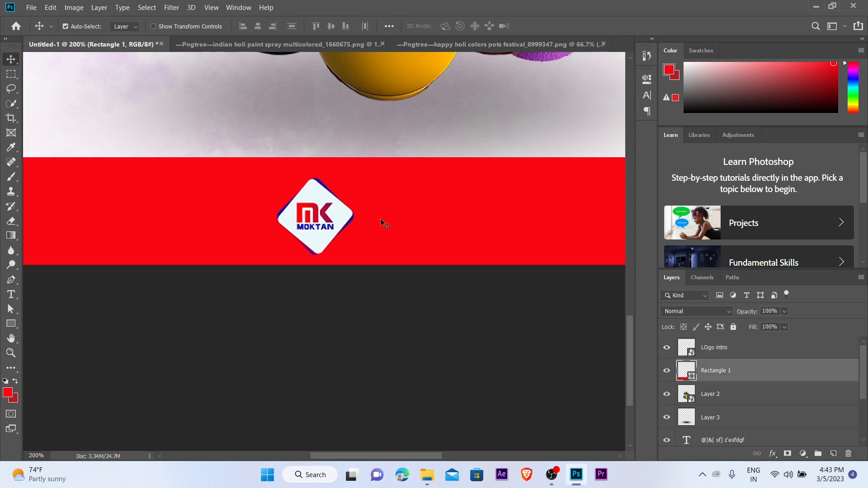
pyautogui.click(733, 328)
pyautogui.click(483, 223)
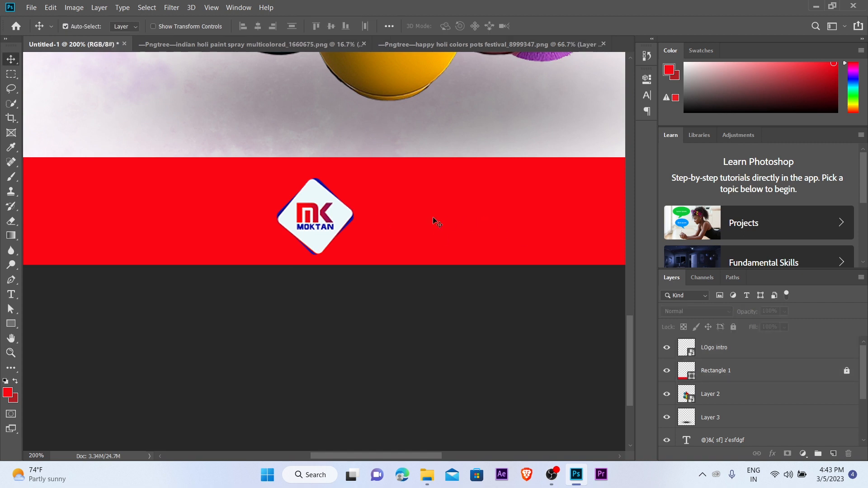
# - Add a placeholder "Lorem Ipsum" text layer on the red band over the logo
pyautogui.press('t')
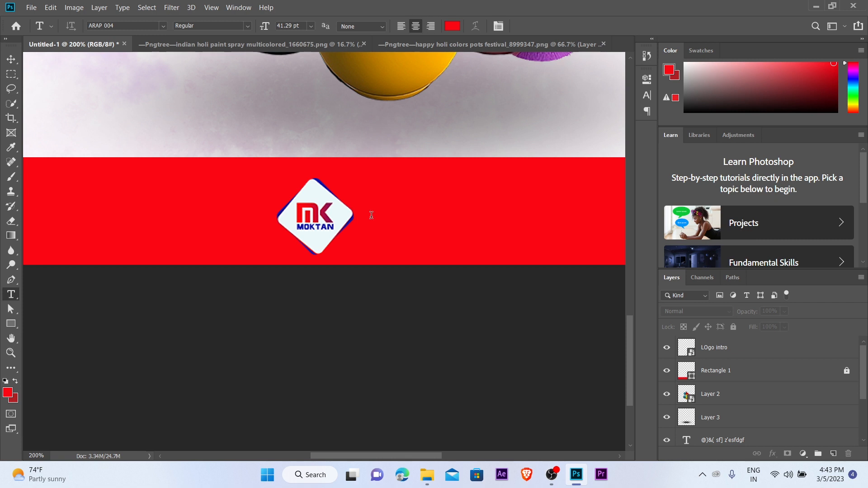
pyautogui.click(371, 215)
pyautogui.click(11, 58)
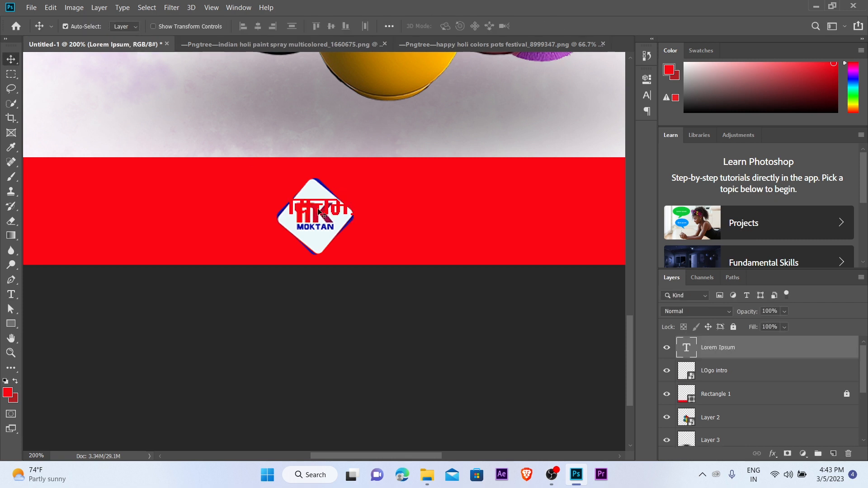
pyautogui.moveTo(319, 212); pyautogui.dragTo(312, 201)
# - Sample the logo's pale white background colour and fill the placeholder text with it
pyautogui.press('z')
pyautogui.click(312, 201)
pyautogui.click(312, 201)
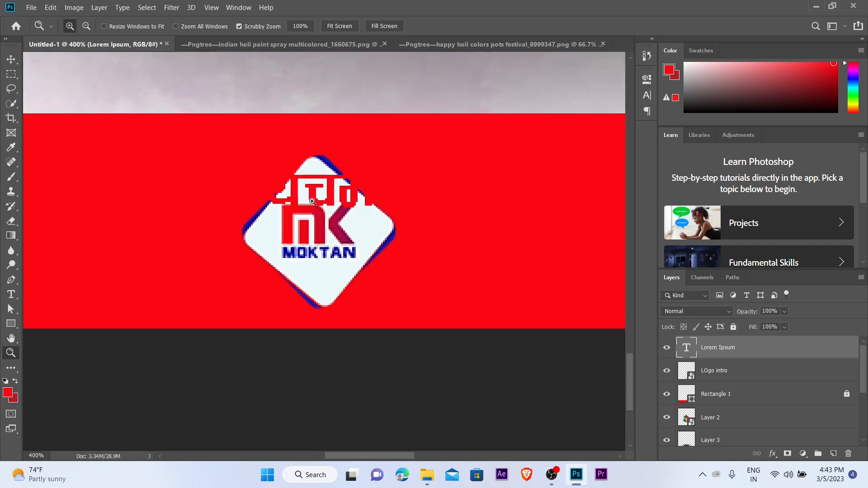
pyautogui.press('i')
pyautogui.click(381, 223)
pyautogui.press('v')
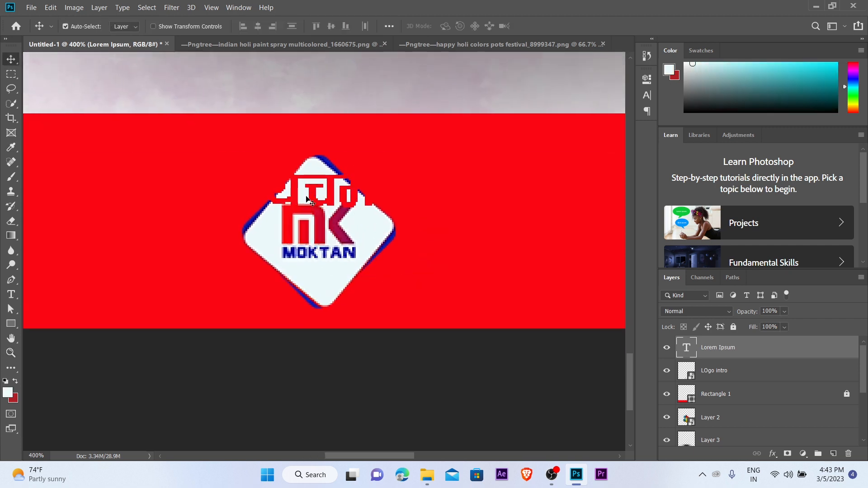
pyautogui.hotkey('alt', 'BackSpace')
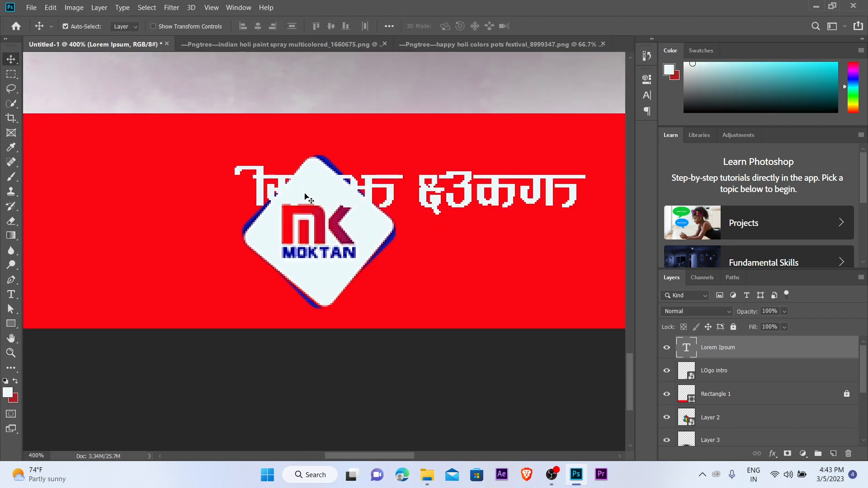
# - Move the placeholder text to the right of the logo on the red band
pyautogui.moveTo(307, 198); pyautogui.dragTo(514, 216)
pyautogui.press('z')
pyautogui.keyDown('alt'); pyautogui.click(411, 219); pyautogui.keyUp('alt')
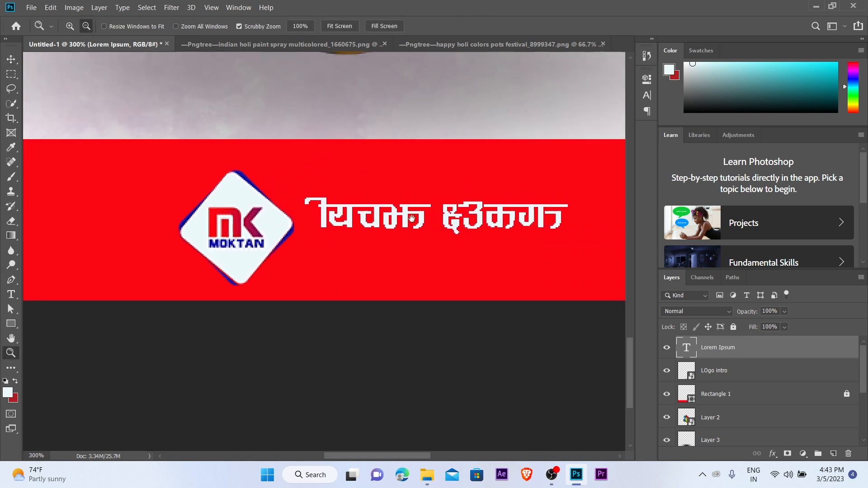
# - Set the placeholder text's font to Arial Black
pyautogui.press('v')
pyautogui.click(647, 94)
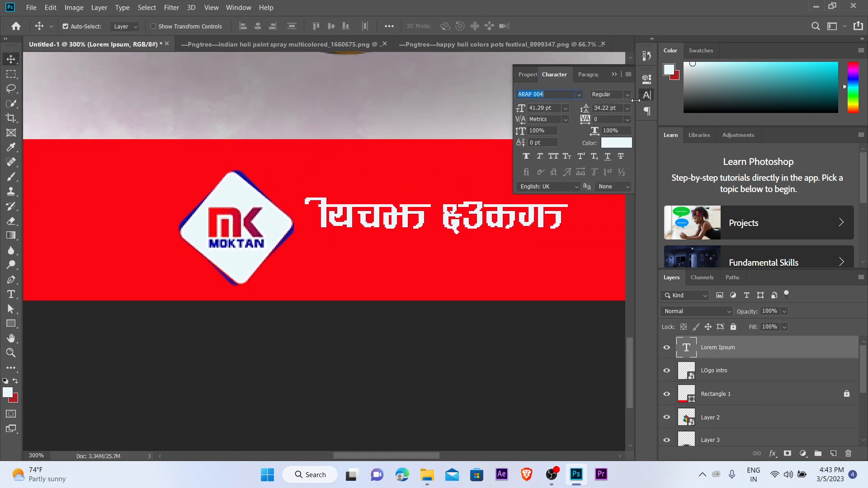
pyautogui.write('ar')
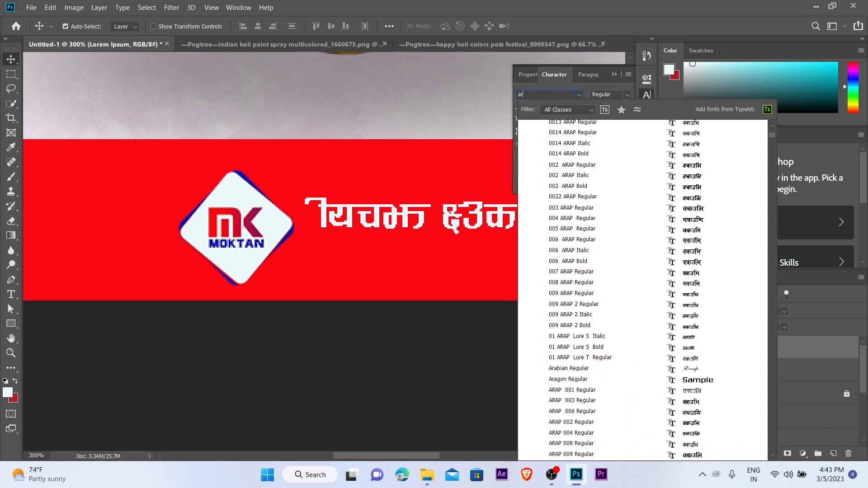
pyautogui.write('ial')
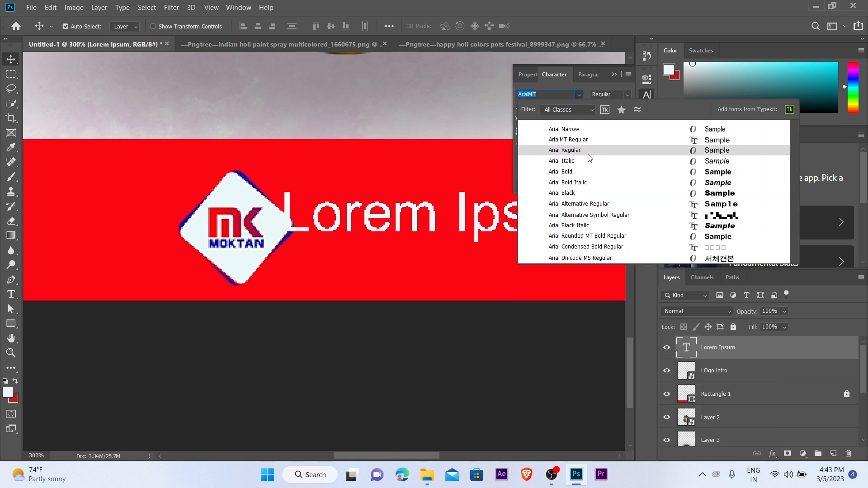
pyautogui.click(581, 193)
pyautogui.click(616, 76)
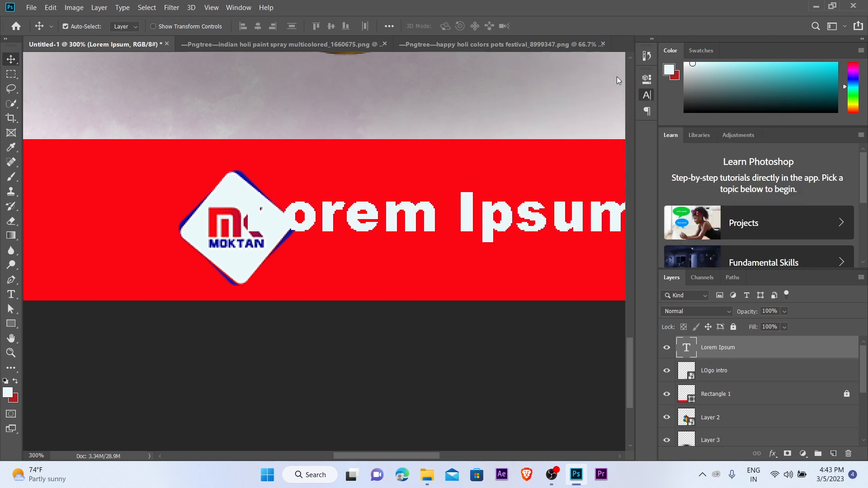
# - Scale the placeholder text down to about 30.64 pt and place it just right of the logo
pyautogui.moveTo(411, 213); pyautogui.dragTo(461, 216)
pyautogui.moveTo(467, 216); pyautogui.dragTo(269, 217)
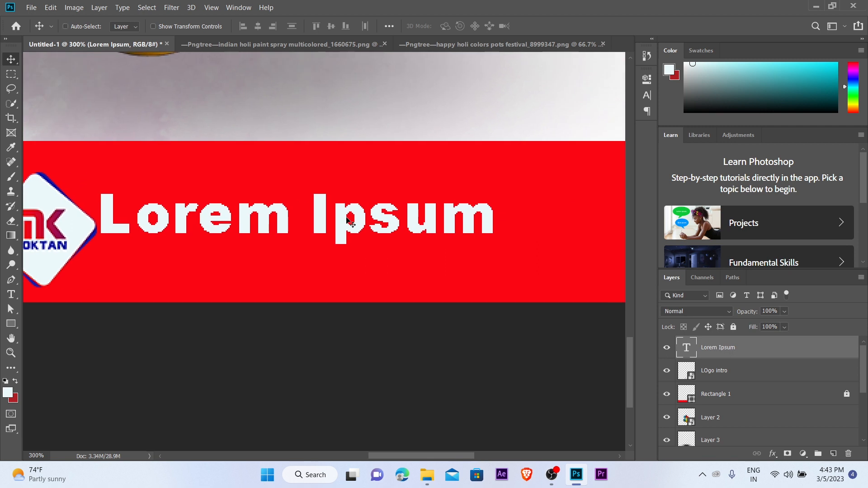
pyautogui.hotkey('ctrl', 't')
pyautogui.moveTo(499, 256); pyautogui.dragTo(394, 237)
pyautogui.press('Return')
pyautogui.moveTo(228, 235); pyautogui.dragTo(368, 220)
pyautogui.moveTo(287, 198); pyautogui.dragTo(297, 200)
# - Replace the placeholder text with the brand name shown in the logo, in lowercase
pyautogui.doubleClick(312, 199)
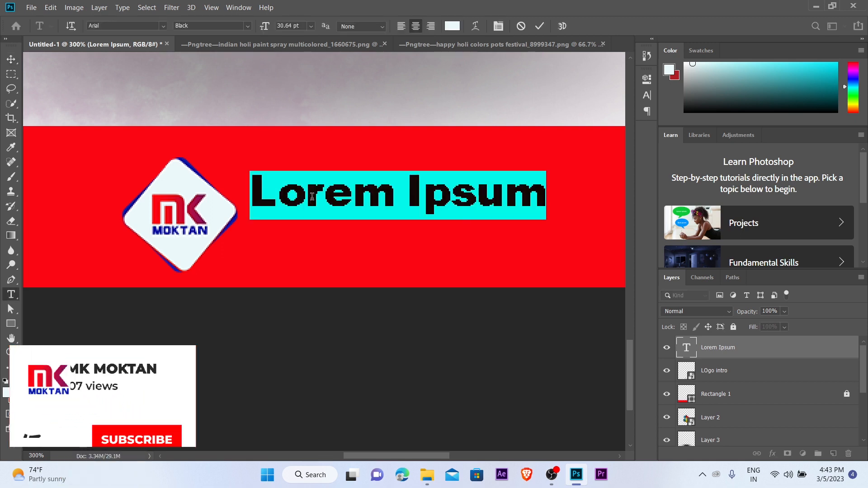
pyautogui.write('mk moktan')
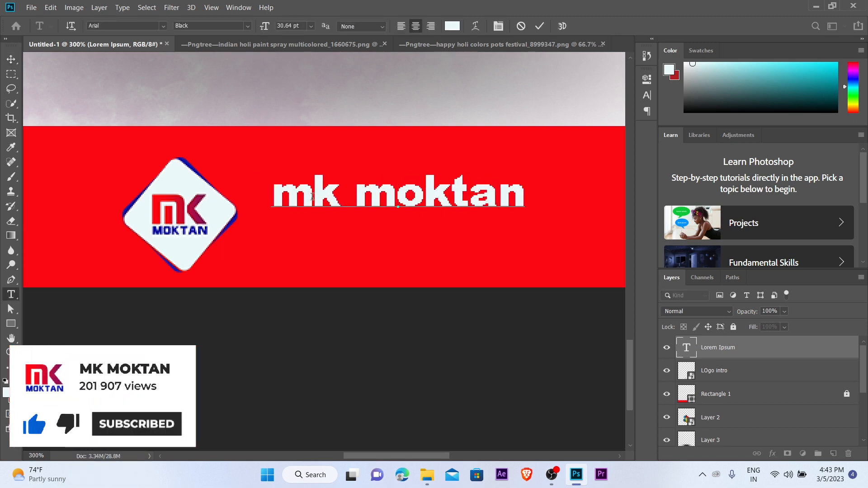
pyautogui.hotkey('ctrl', 'Return')
pyautogui.press('v')
pyautogui.click(312, 199)
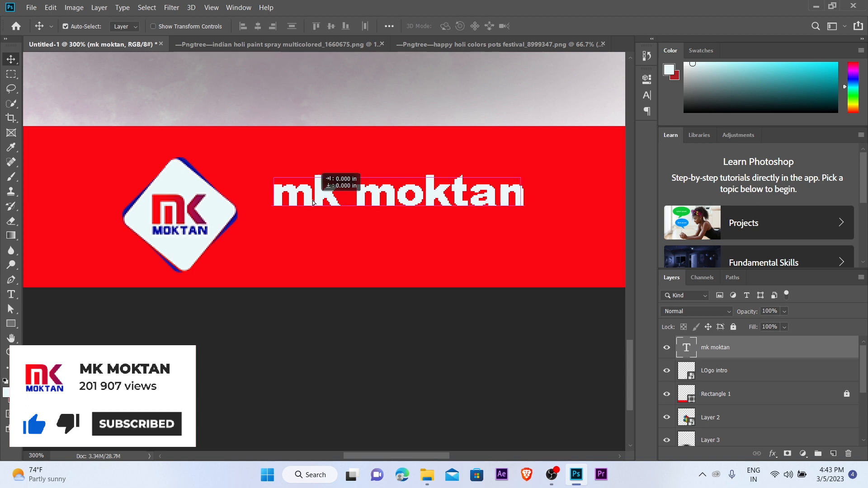
pyautogui.click(648, 95)
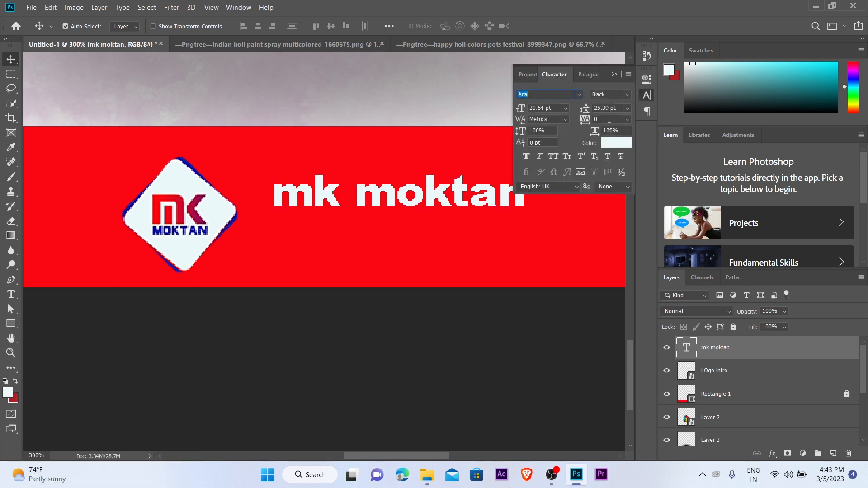
pyautogui.click(552, 156)
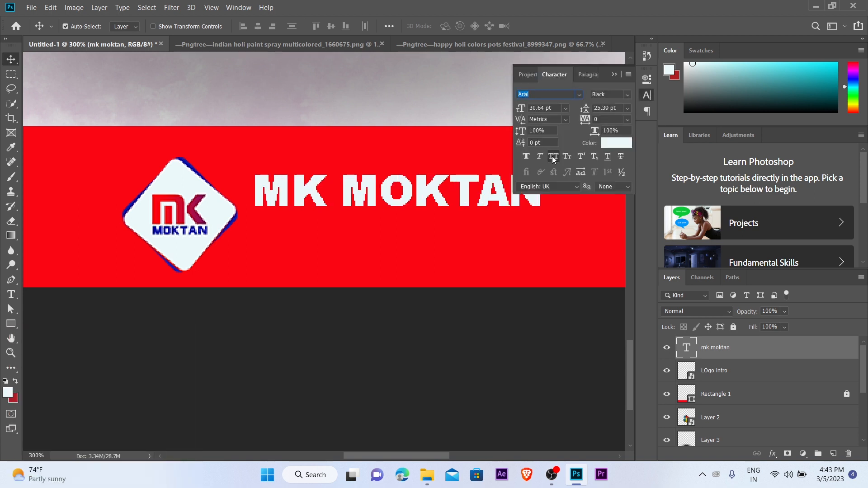
pyautogui.click(615, 74)
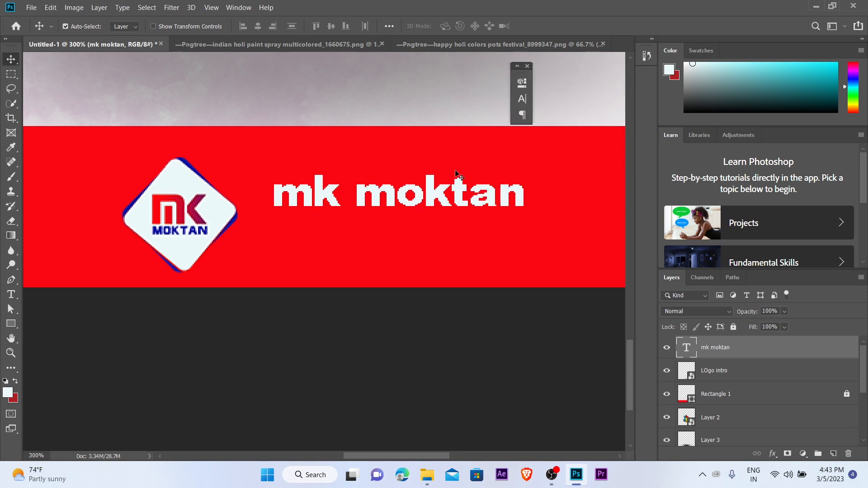
pyautogui.moveTo(521, 69); pyautogui.dragTo(632, 93)
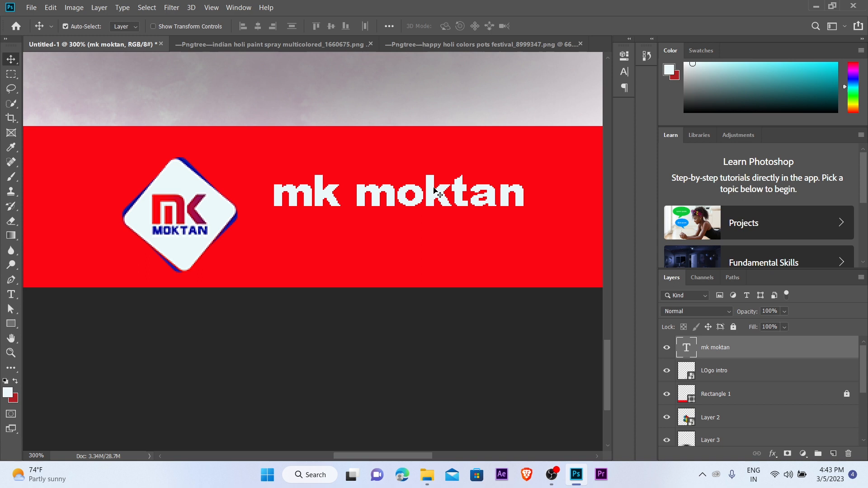
# - Apply All Caps to the brand-name text
pyautogui.click(625, 72)
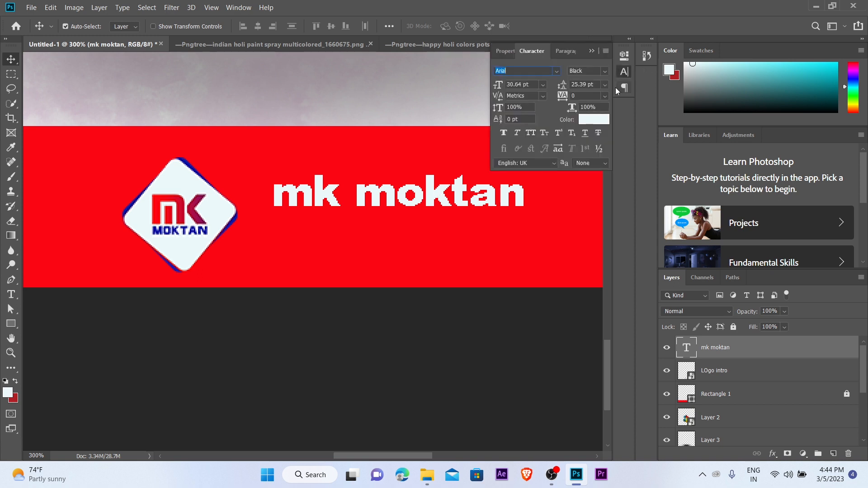
pyautogui.click(527, 130)
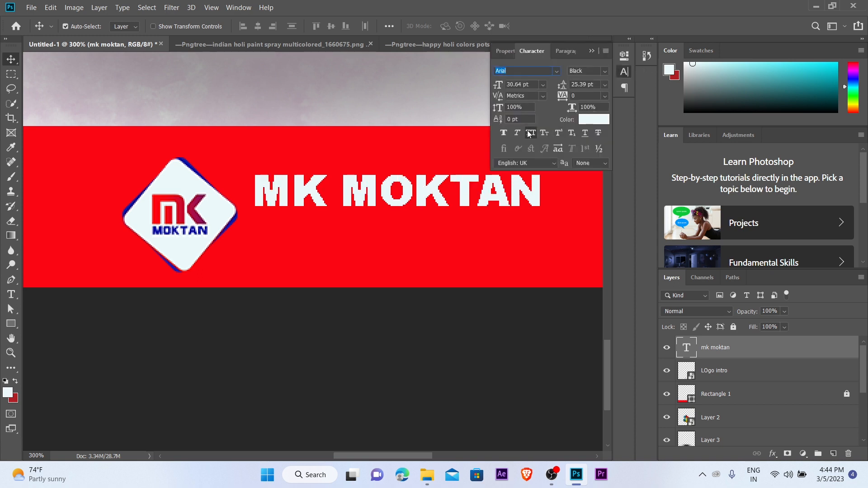
pyautogui.click(591, 52)
# - Lower the brand-name text slightly and enlarge it beside the logo
pyautogui.moveTo(427, 190); pyautogui.dragTo(425, 198)
pyautogui.hotkey('alt', 'space')
pyautogui.keyDown('alt'); pyautogui.click(425, 200); pyautogui.keyUp('alt')
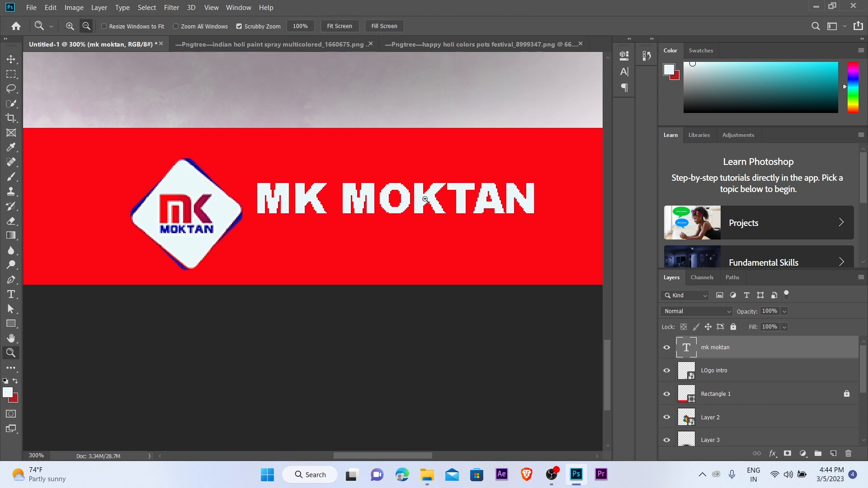
pyautogui.keyDown('alt'); pyautogui.click(425, 200); pyautogui.keyUp('alt')
pyautogui.hotkey('ctrl', 't')
pyautogui.moveTo(485, 171); pyautogui.dragTo(547, 181)
pyautogui.press('Return')
pyautogui.keyDown('alt'); pyautogui.click(500, 178); pyautogui.keyUp('alt')
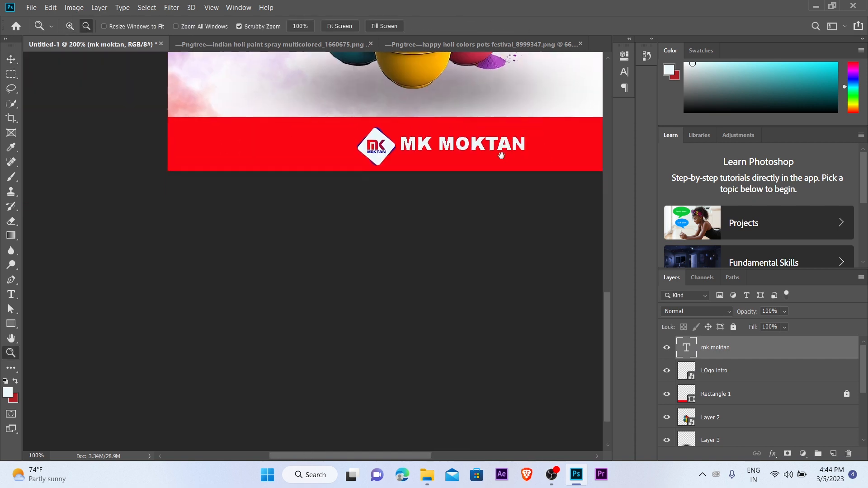
# - Nudge the brand-name text upward within the red band
pyautogui.click(501, 155)
pyautogui.press('v')
pyautogui.press('Up')
pyautogui.press('Up')
pyautogui.press('Up')
pyautogui.press('Up')
pyautogui.press('Up')
pyautogui.press('Up')
pyautogui.press('Up')
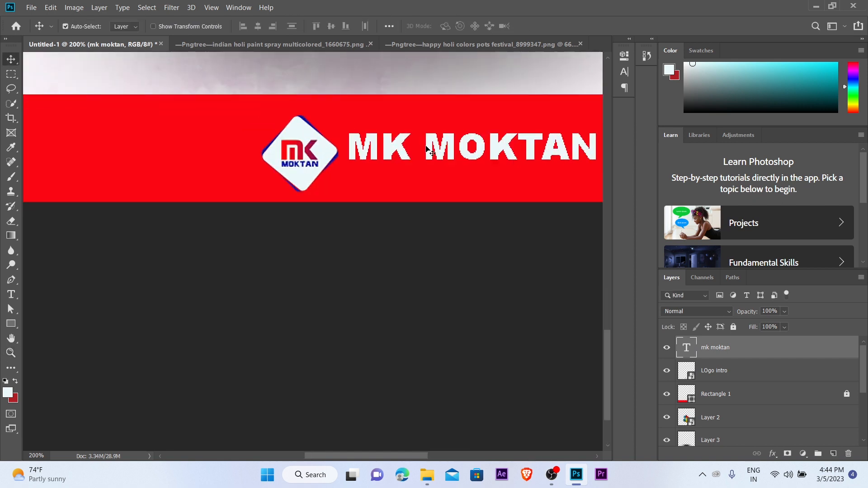
# - Duplicate the brand-name text directly below the original and scale the copy down to about 26.03 pt
pyautogui.moveTo(425, 146); pyautogui.dragTo(381, 155)
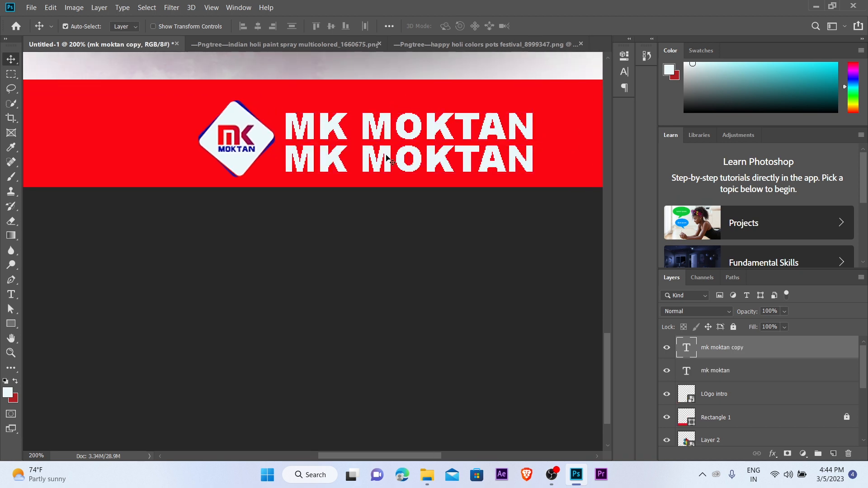
pyautogui.hotkey('ctrl', 't')
pyautogui.moveTo(543, 183); pyautogui.dragTo(453, 167)
pyautogui.press('Return')
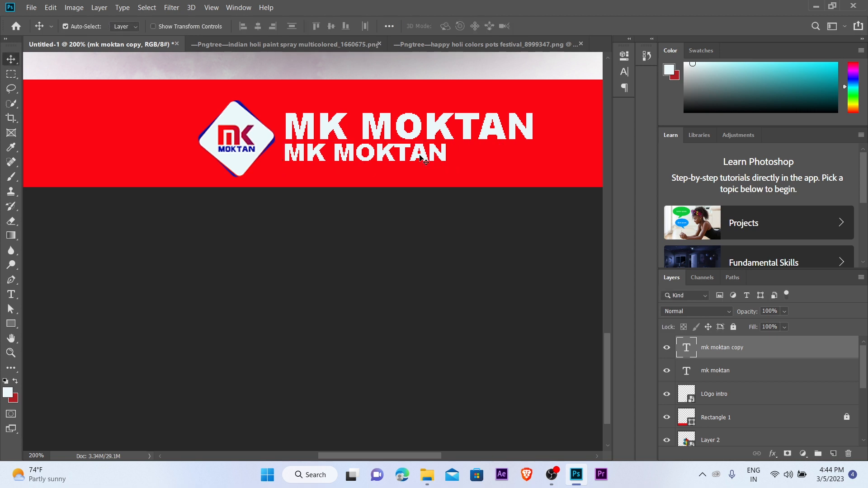
# - Turn off All Caps for the smaller text copy and set its font style to Regular
pyautogui.click(624, 72)
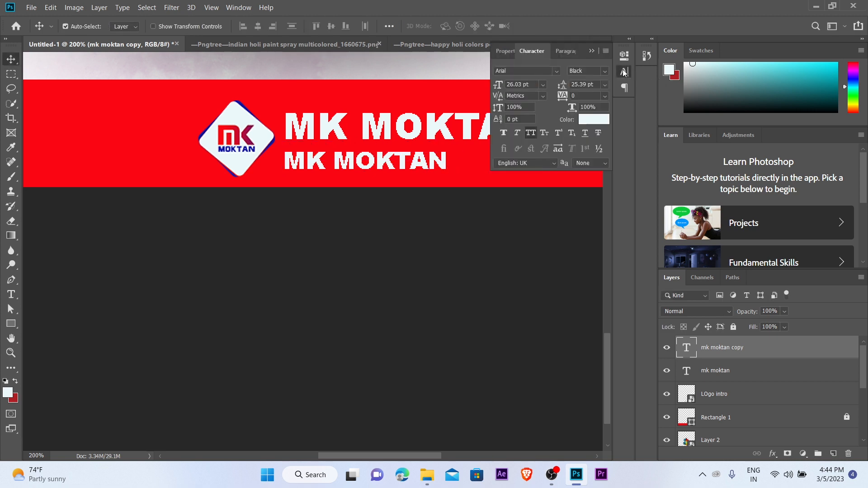
pyautogui.click(536, 134)
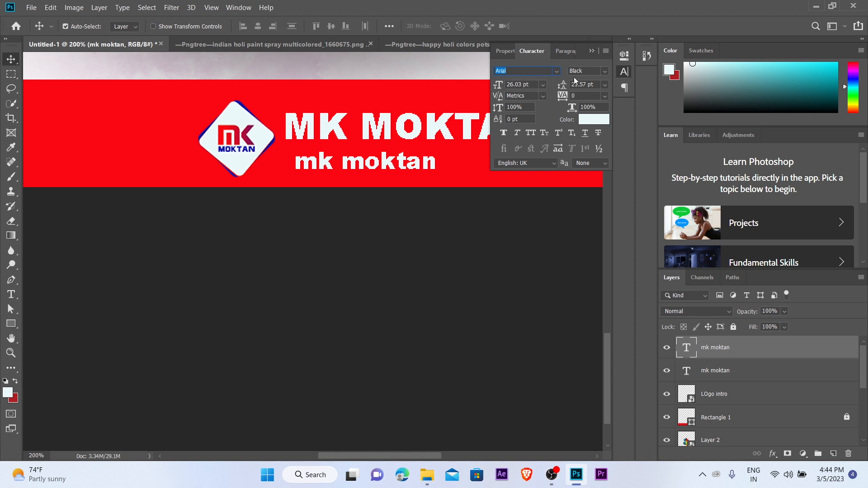
pyautogui.click(600, 71)
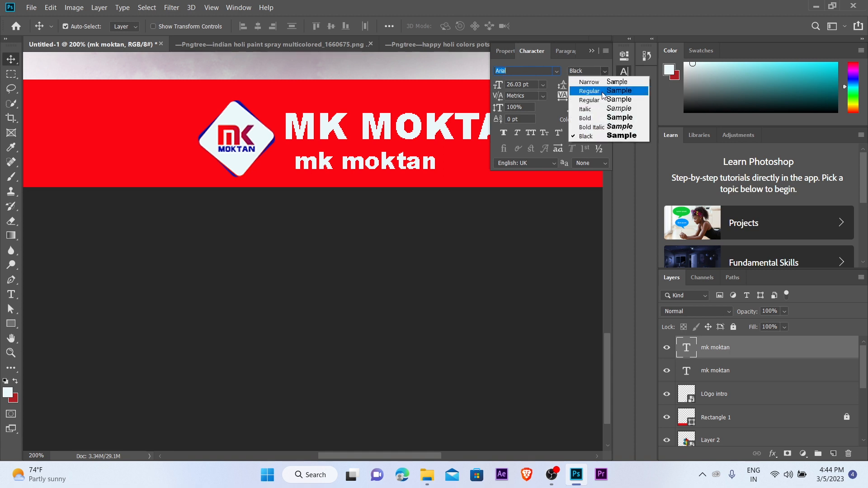
pyautogui.click(603, 96)
pyautogui.click(593, 53)
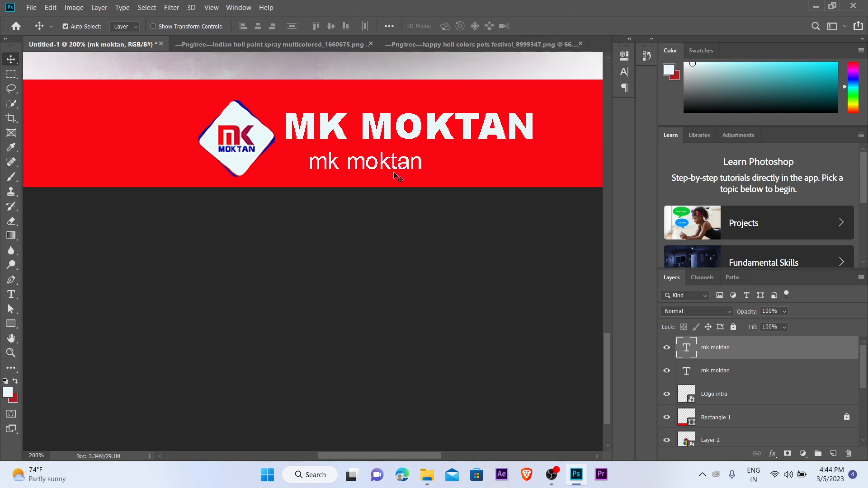
# - Replace the wording of the smaller text line below the brand name with the YouTube channel address
pyautogui.doubleClick(348, 165)
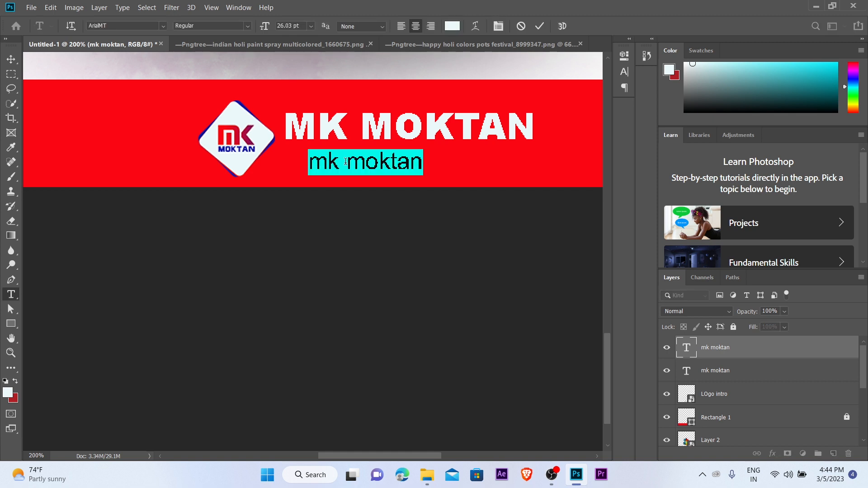
pyautogui.write('youtube')
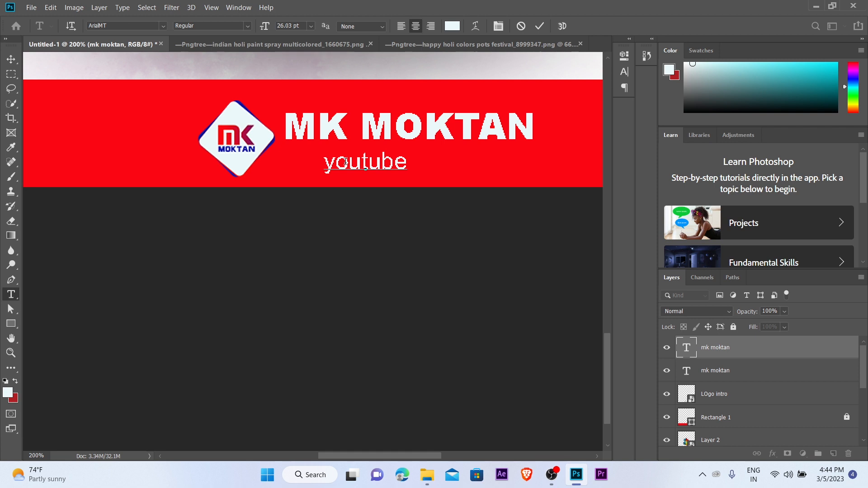
pyautogui.write('/@mk')
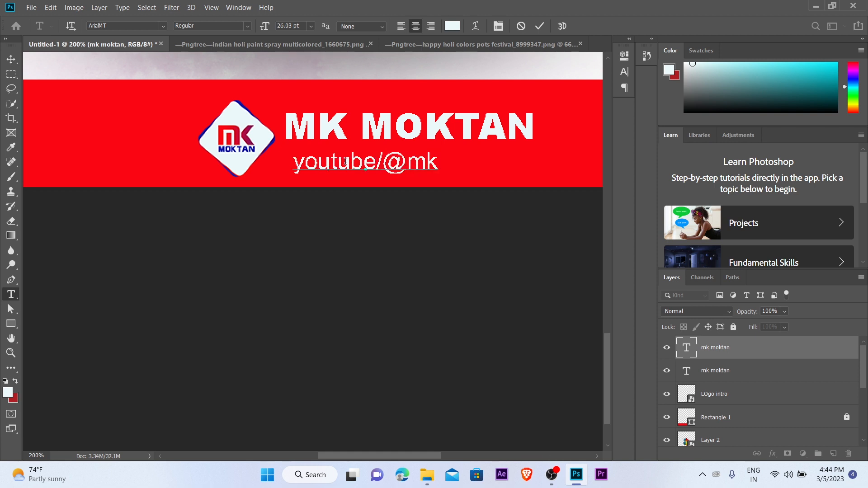
pyautogui.write('moktan')
pyautogui.hotkey('ctrl', 'Return')
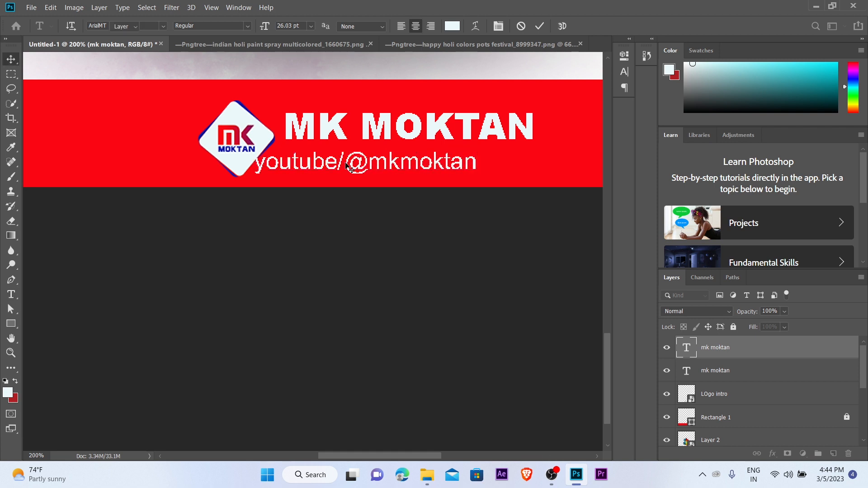
# - Move the YouTube address clear of the logo to sit directly beneath the brand name, nudging it slightly into place
pyautogui.press('v')
pyautogui.moveTo(357, 164); pyautogui.dragTo(386, 160)
pyautogui.press('z')
pyautogui.click(372, 159)
pyautogui.press('v')
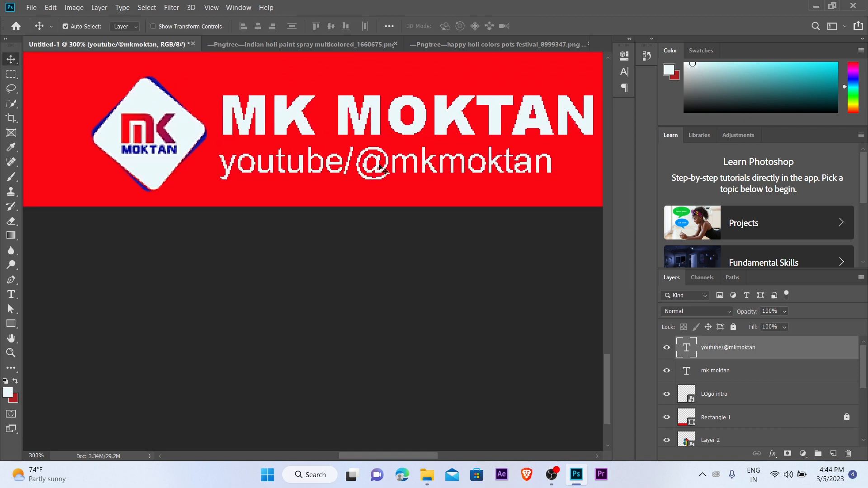
pyautogui.press('Up')
pyautogui.press('Right')
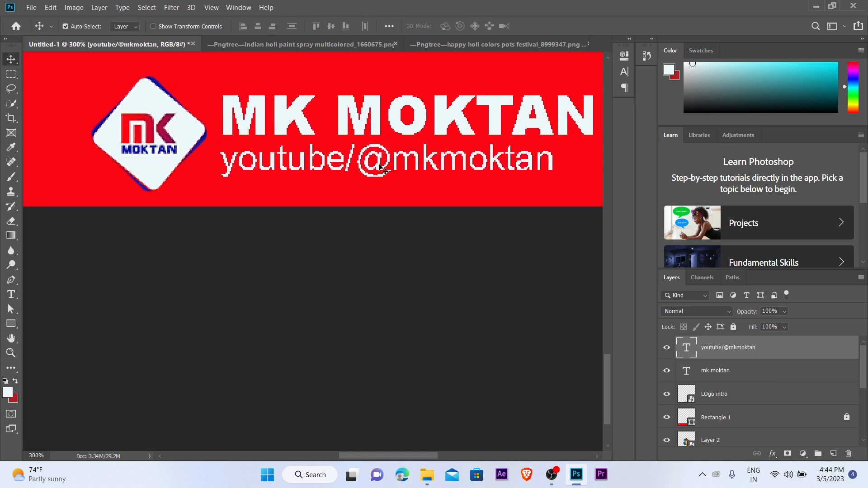
# - Align the left edges of the brand name and the YouTube address
pyautogui.click(375, 121)
pyautogui.click(402, 208)
pyautogui.click(381, 166)
pyautogui.keyDown('shift'); pyautogui.click(378, 113); pyautogui.keyUp('shift')
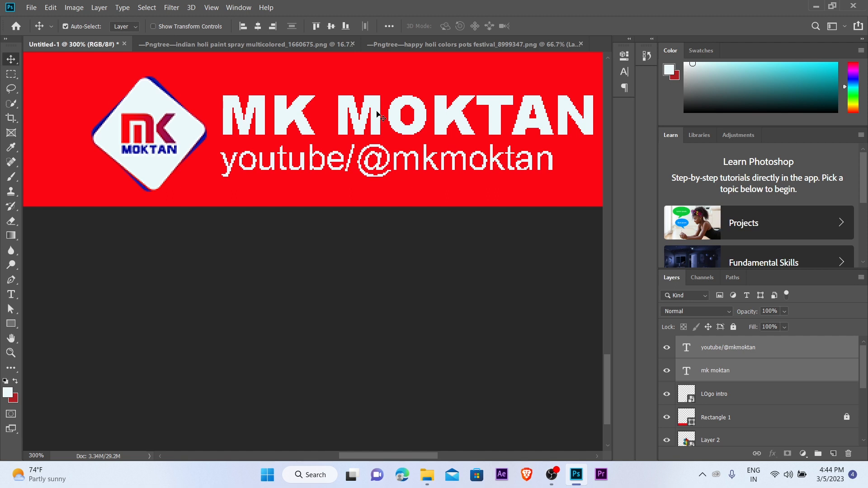
pyautogui.click(246, 27)
pyautogui.hotkey('alt', 'space')
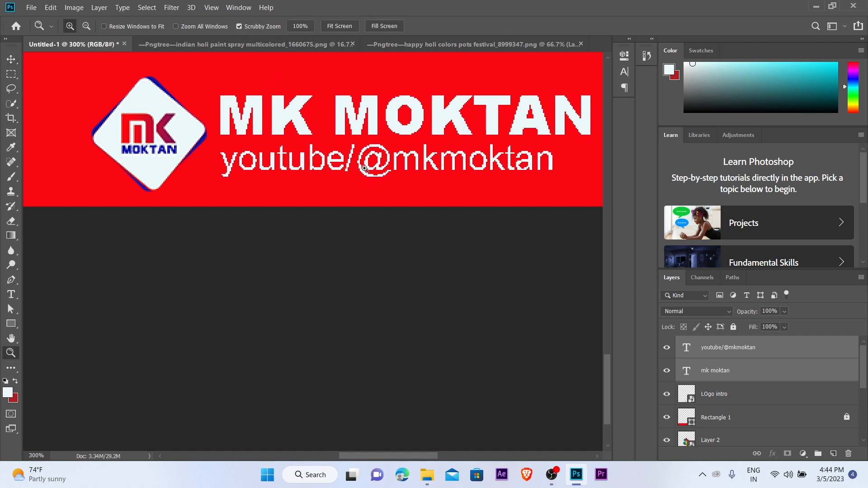
# - Scale the brand-name text down to match the width of the YouTube address
pyautogui.keyDown('alt'); pyautogui.click(282, 154); pyautogui.keyUp('alt')
pyautogui.click(398, 223)
pyautogui.click(419, 133)
pyautogui.hotkey('ctrl', 't')
pyautogui.moveTo(482, 130); pyautogui.dragTo(457, 132)
pyautogui.press('Return')
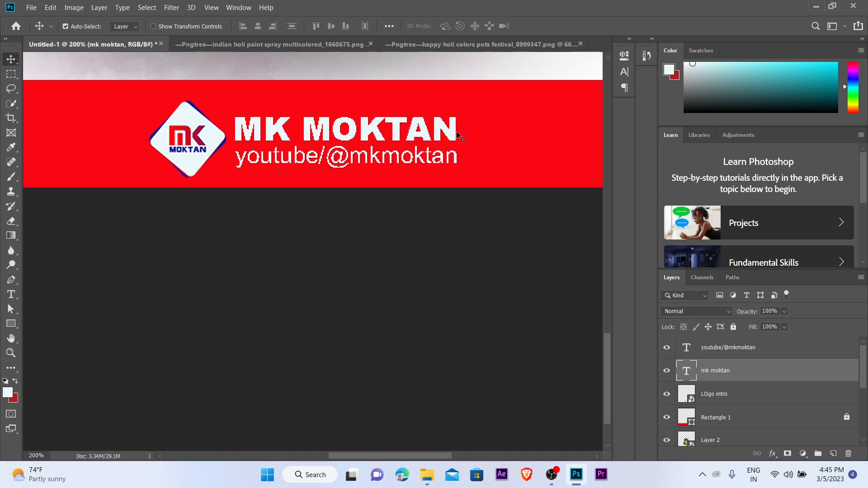
# - Select the brand name and YouTube address together and nudge both slightly upward in the red band
pyautogui.keyDown('alt'); pyautogui.click(458, 134); pyautogui.keyUp('alt')
pyautogui.moveTo(439, 144); pyautogui.dragTo(451, 193)
pyautogui.hotkey('shift', 'Up')
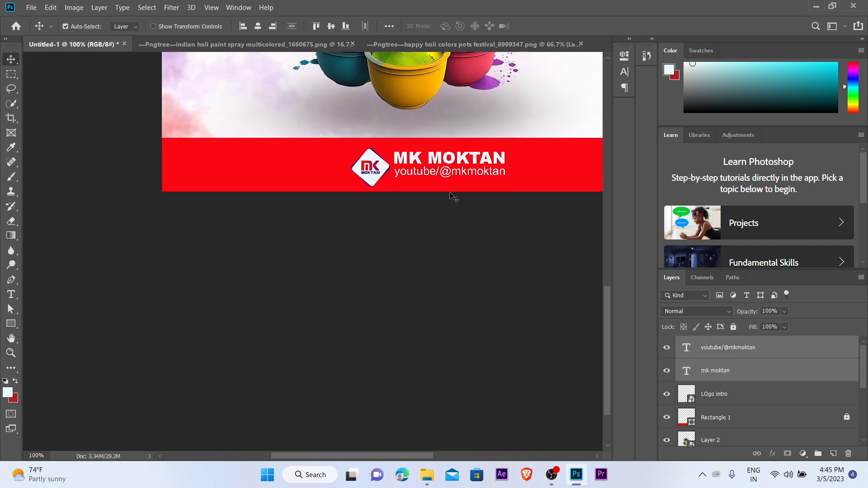
pyautogui.press('z')
pyautogui.click(450, 195)
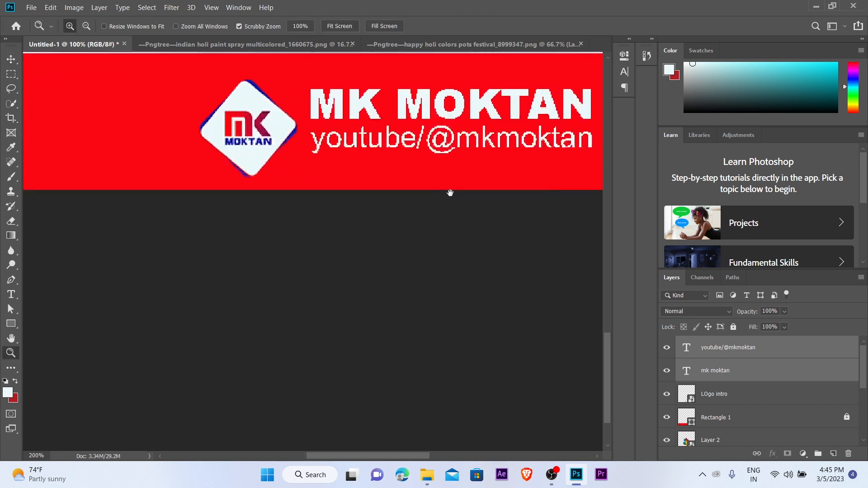
pyautogui.click(444, 236)
pyautogui.press('v')
pyautogui.hscroll(2, 429, 203)
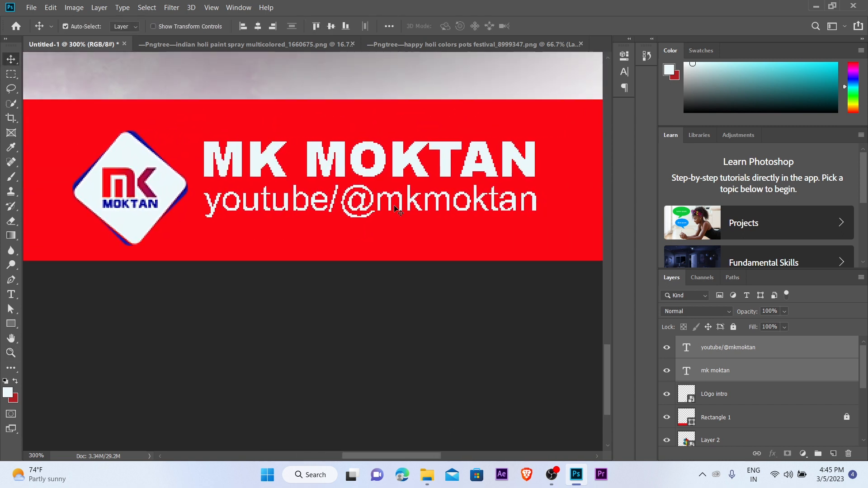
pyautogui.click(405, 310)
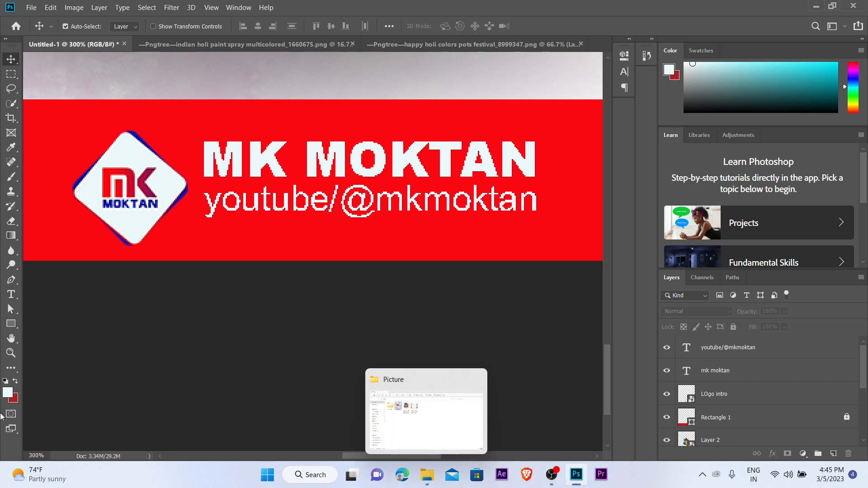
# - Set the foreground colour to bright yellow and fill the YouTube address text with it
pyautogui.click(9, 393)
pyautogui.moveTo(682, 235); pyautogui.dragTo(683, 230)
pyautogui.moveTo(673, 130); pyautogui.dragTo(670, 112)
pyautogui.click(774, 105)
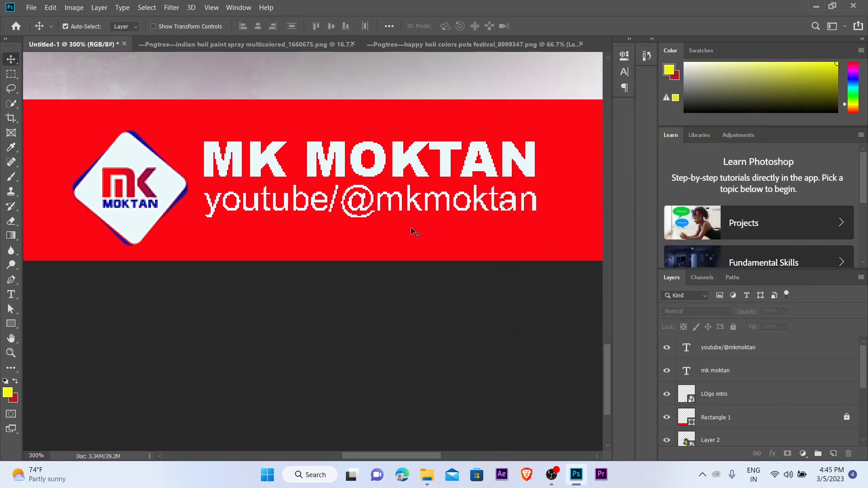
pyautogui.click(396, 202)
pyautogui.hotkey('alt', 'BackSpace')
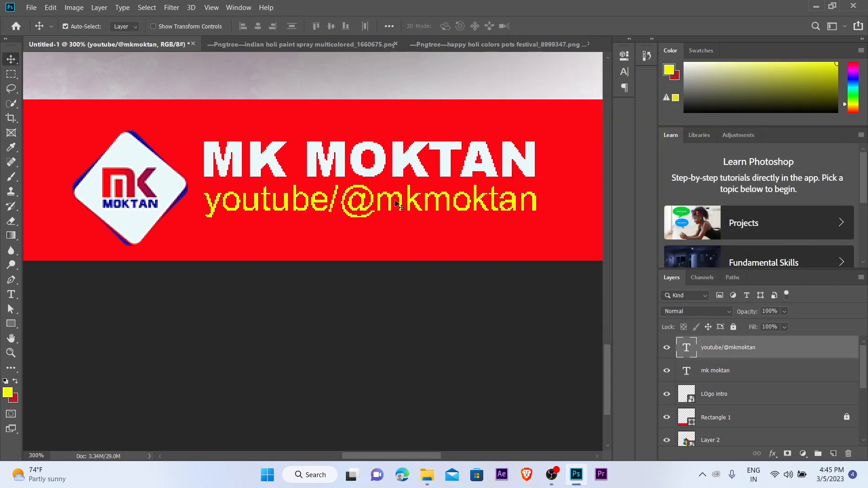
# - Group the logo, brand name and YouTube address in the red footer
pyautogui.press('z')
pyautogui.keyDown('alt'); pyautogui.click(397, 204); pyautogui.keyUp('alt')
pyautogui.keyDown('alt'); pyautogui.click(404, 225); pyautogui.keyUp('alt')
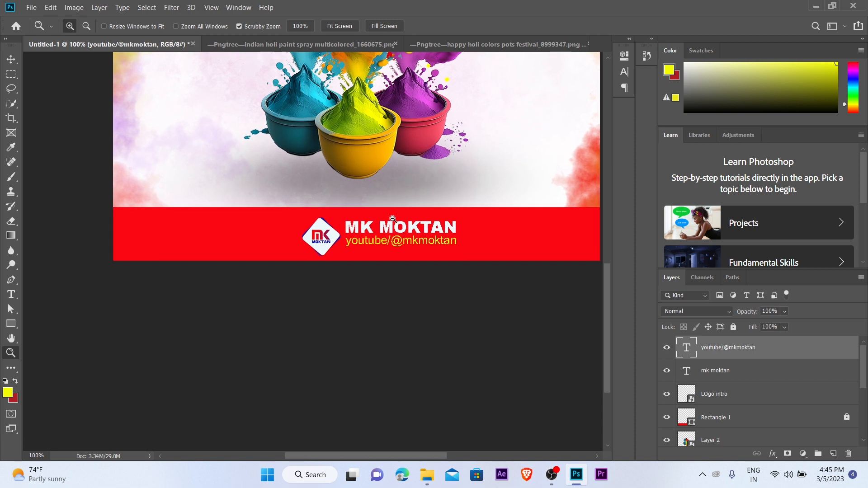
pyautogui.keyDown('alt'); pyautogui.click(404, 222); pyautogui.keyUp('alt')
pyautogui.click(336, 252)
pyautogui.click(337, 252)
pyautogui.moveTo(336, 252); pyautogui.dragTo(375, 181)
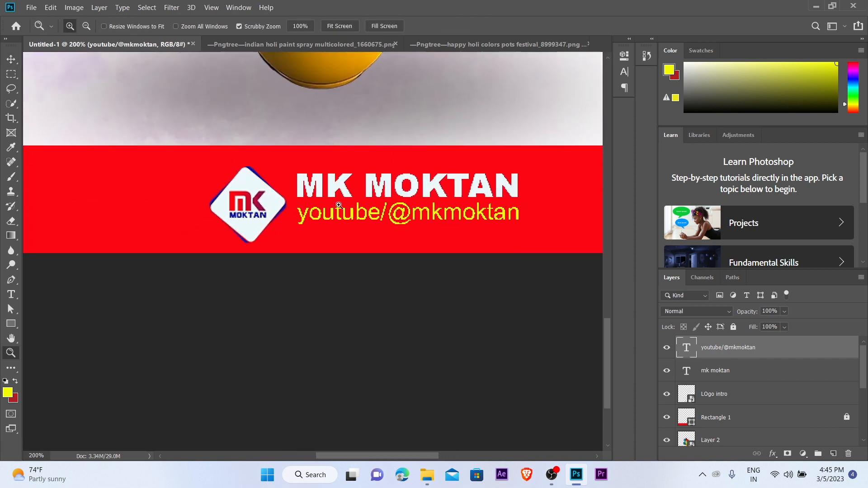
pyautogui.press('v')
pyautogui.moveTo(173, 155); pyautogui.dragTo(368, 238)
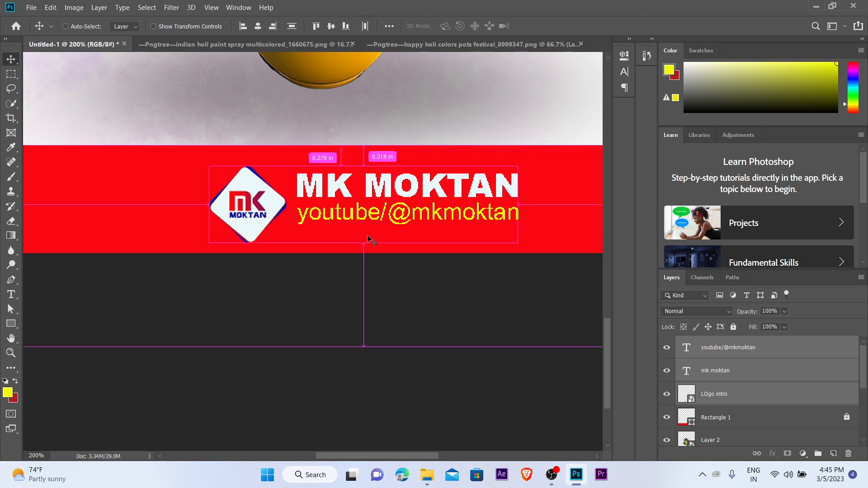
pyautogui.hotkey('ctrl', 'g')
# - Centre the footer group horizontally on the canvas and clear the selection
pyautogui.hotkey('ctrl', 'a')
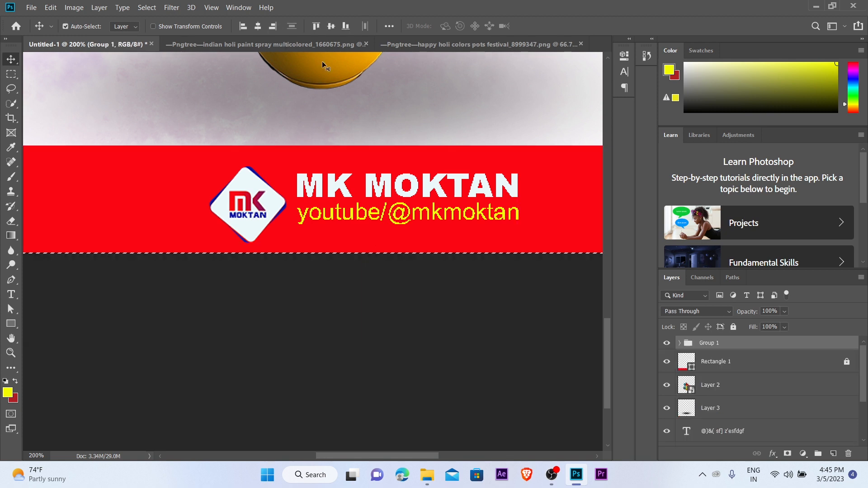
pyautogui.click(258, 26)
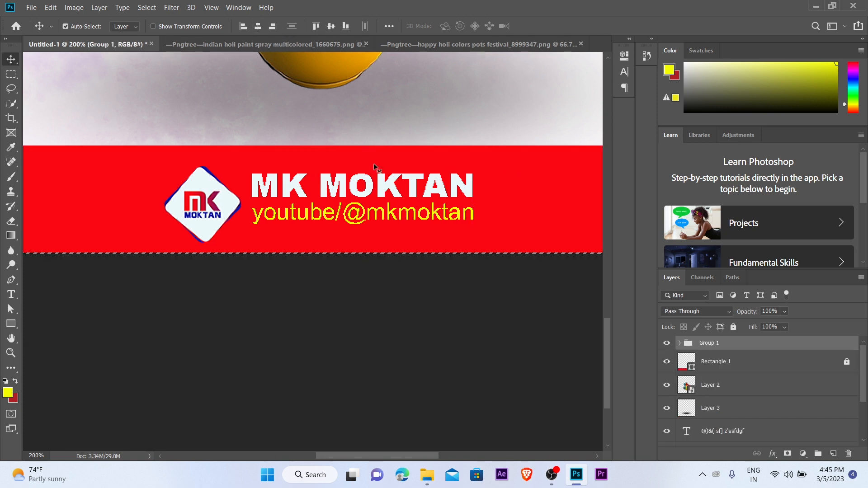
pyautogui.hotkey('ctrl', 'd')
# - Nudge the 2079 greeting line slightly upward, closer to the large Holi title
pyautogui.hotkey('alt', 'space')
pyautogui.keyDown('alt'); pyautogui.click(381, 208); pyautogui.keyUp('alt')
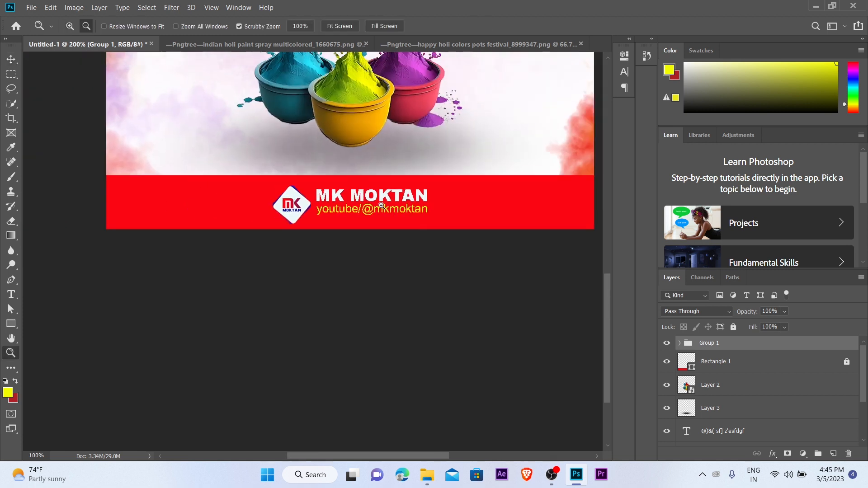
pyautogui.keyDown('alt'); pyautogui.click(381, 207); pyautogui.keyUp('alt')
pyautogui.keyDown('alt'); pyautogui.click(380, 208); pyautogui.keyUp('alt')
pyautogui.moveTo(380, 208); pyautogui.dragTo(259, 286)
pyautogui.moveTo(354, 184); pyautogui.dragTo(438, 248)
pyautogui.keyDown('ctrl'); pyautogui.click(360, 185); pyautogui.keyUp('ctrl')
pyautogui.keyDown('ctrl'); pyautogui.click(359, 186); pyautogui.keyUp('ctrl')
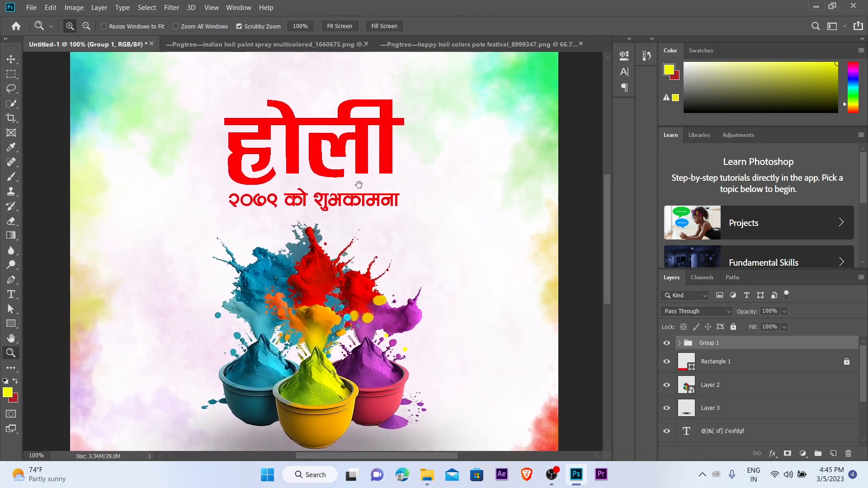
pyautogui.moveTo(359, 186); pyautogui.dragTo(432, 206)
pyautogui.click(389, 222)
pyautogui.press('Up')
pyautogui.press('Up')
pyautogui.press('Up')
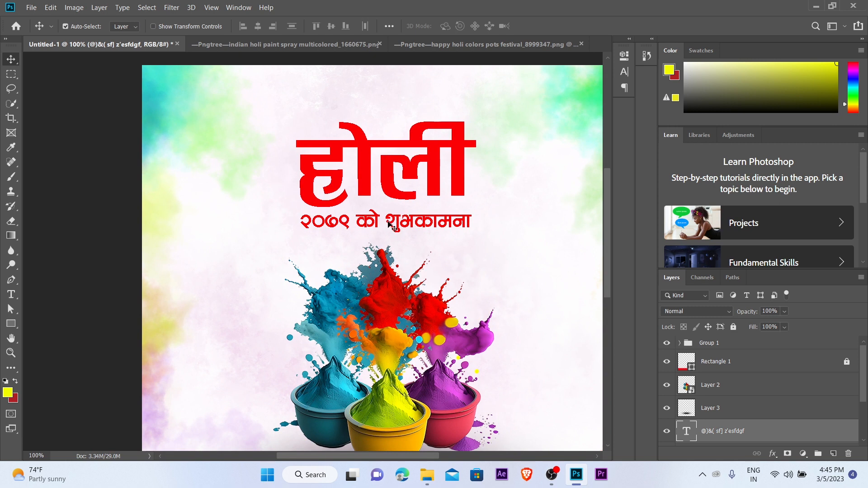
pyautogui.press('Down')
pyautogui.press('Down')
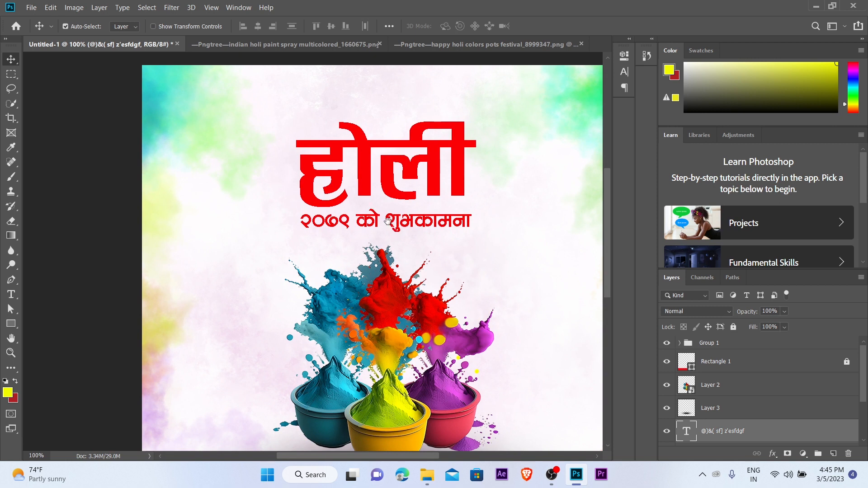
# - Sample the blue of the paint splash and recolour the words "२०७९ को" in the greeting line with it
pyautogui.moveTo(388, 221); pyautogui.dragTo(394, 182)
pyautogui.keyDown('ctrl'); pyautogui.click(360, 184); pyautogui.keyUp('ctrl')
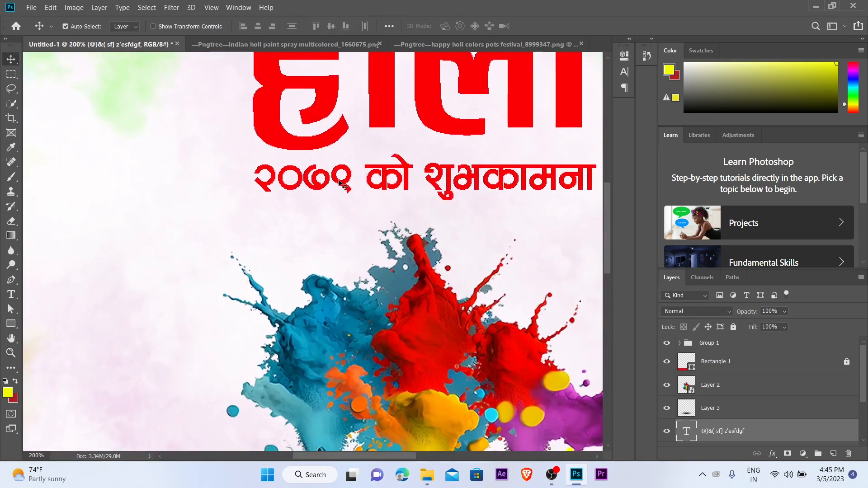
pyautogui.press('i')
pyautogui.click(320, 339)
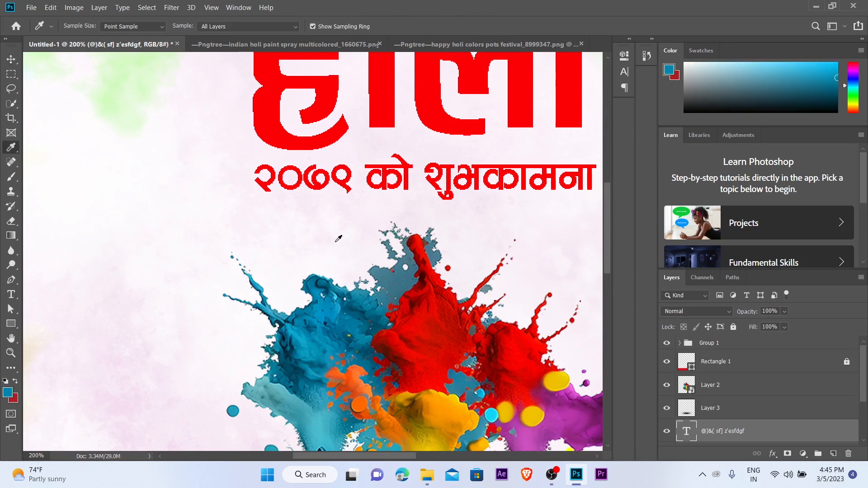
pyautogui.press('v')
pyautogui.doubleClick(393, 179)
pyautogui.click(403, 175)
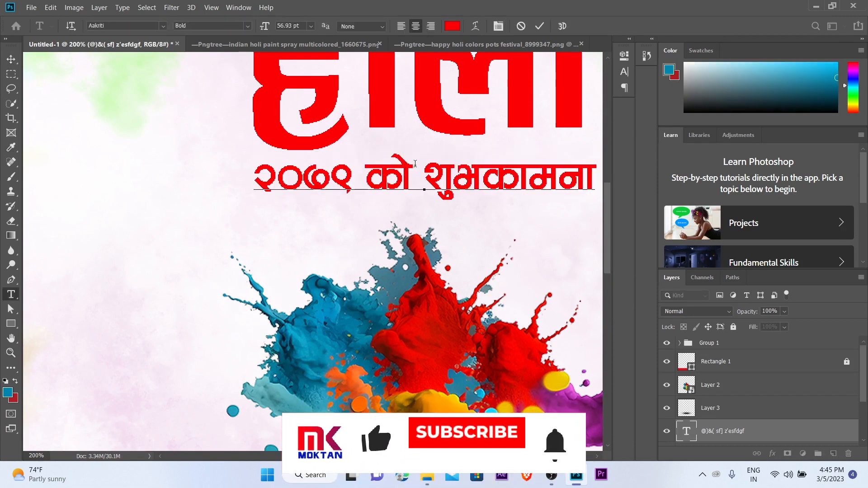
pyautogui.moveTo(405, 174); pyautogui.dragTo(211, 179)
pyautogui.hotkey('alt', 'BackSpace')
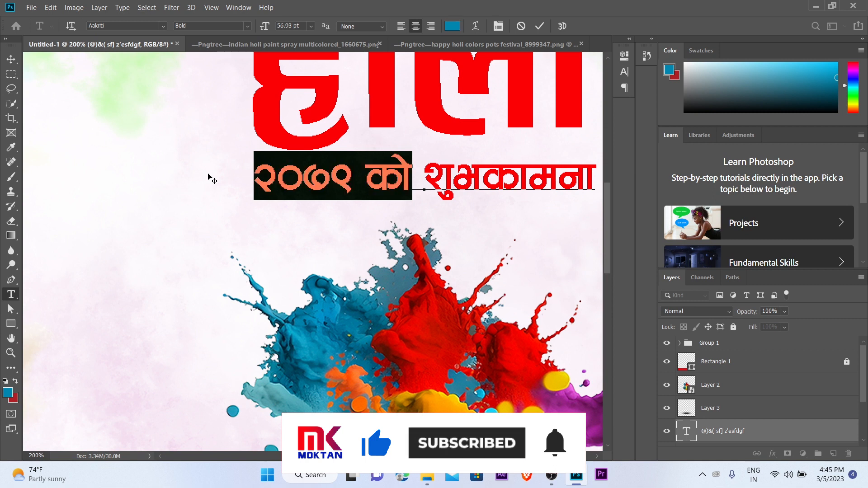
pyautogui.click(11, 60)
# - Examine the full greeting layout and take a closer look at the Holi title and greeting line
pyautogui.press('z')
pyautogui.moveTo(349, 202); pyautogui.dragTo(334, 172)
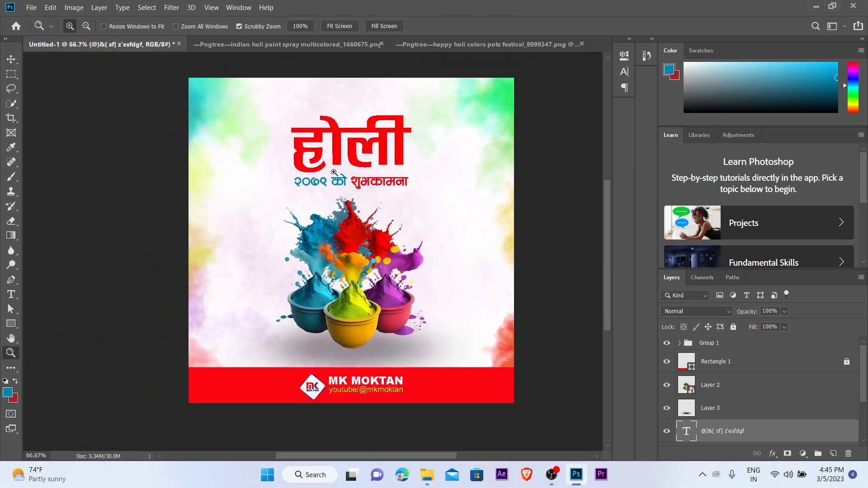
pyautogui.click(334, 172)
pyautogui.press('v')
pyautogui.click(340, 132)
pyautogui.moveTo(339, 118); pyautogui.dragTo(393, 144)
pyautogui.click(335, 104)
pyautogui.press('z')
pyautogui.click(374, 153)
pyautogui.click(393, 145)
pyautogui.press('v')
pyautogui.click(393, 144)
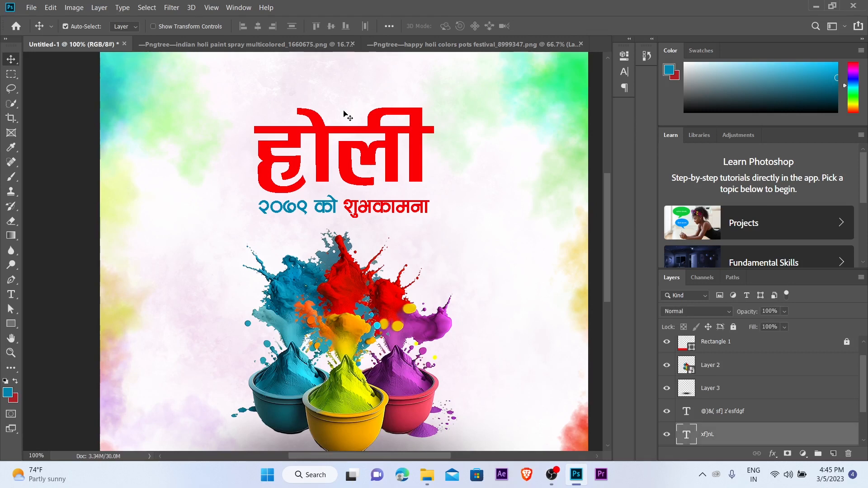
pyautogui.click(398, 44)
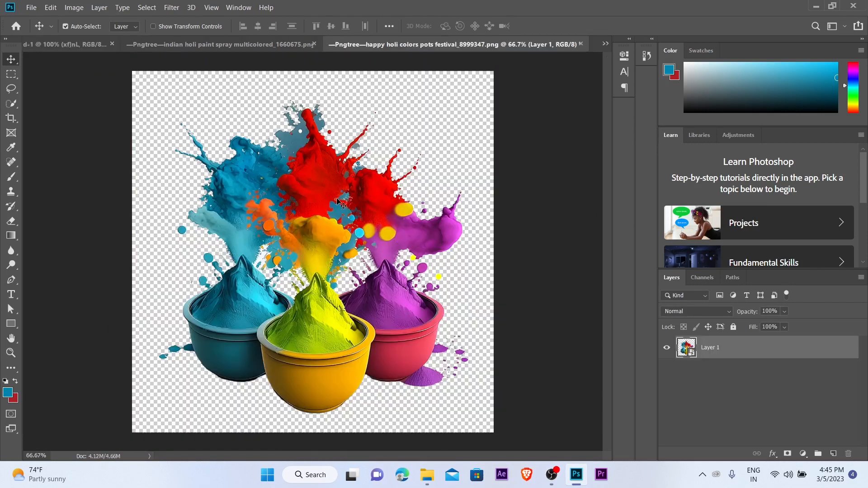
pyautogui.press('z')
pyautogui.click(337, 163)
pyautogui.keyDown('alt'); pyautogui.click(316, 160); pyautogui.keyUp('alt')
pyautogui.moveTo(317, 160); pyautogui.dragTo(337, 208)
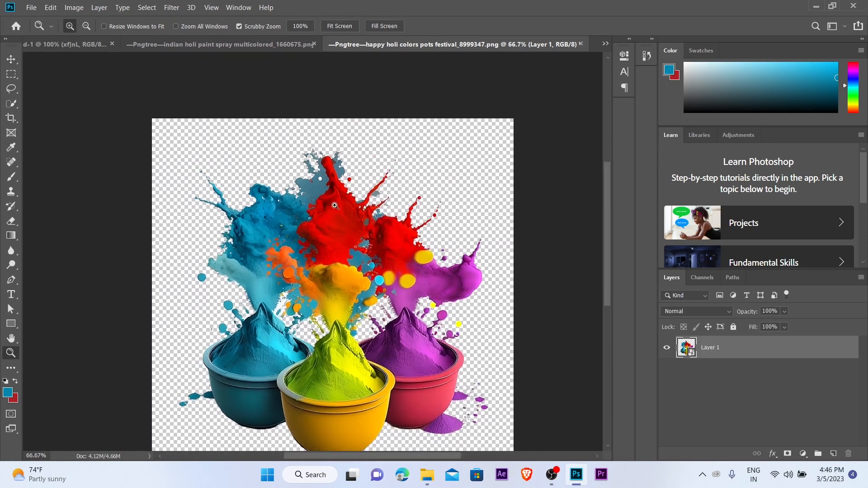
pyautogui.press('v')
pyautogui.click(12, 75)
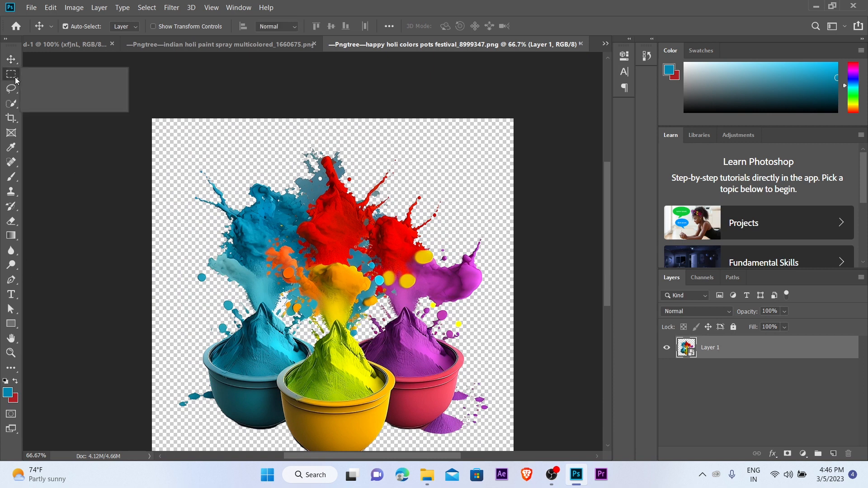
pyautogui.click(41, 79)
pyautogui.moveTo(173, 132); pyautogui.dragTo(488, 302)
pyautogui.press('v')
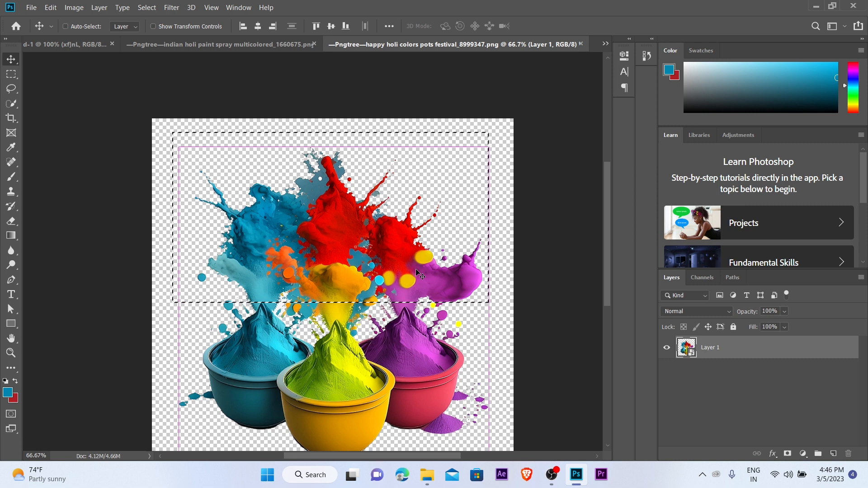
pyautogui.hotkey('ctrl', 'd')
pyautogui.click(72, 43)
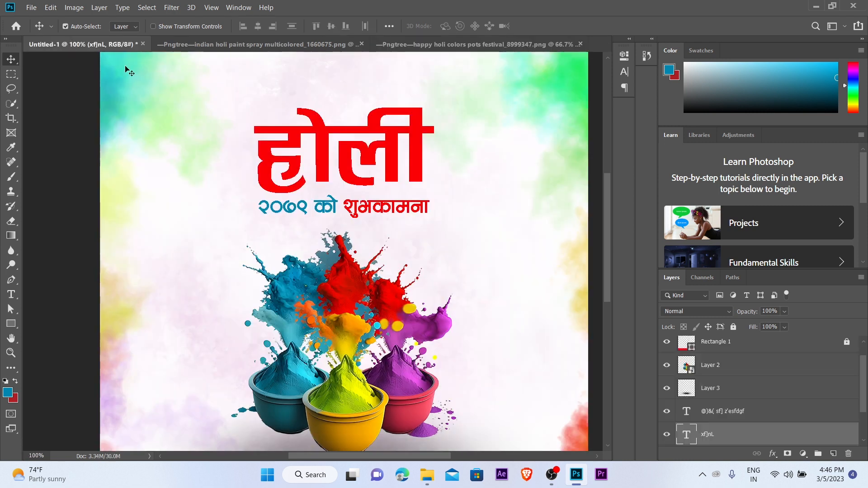
# - Paste the copied paint splash image into the greeting design and place it over the Holi title
pyautogui.click(248, 104)
pyautogui.hotkey('ctrl', 'v')
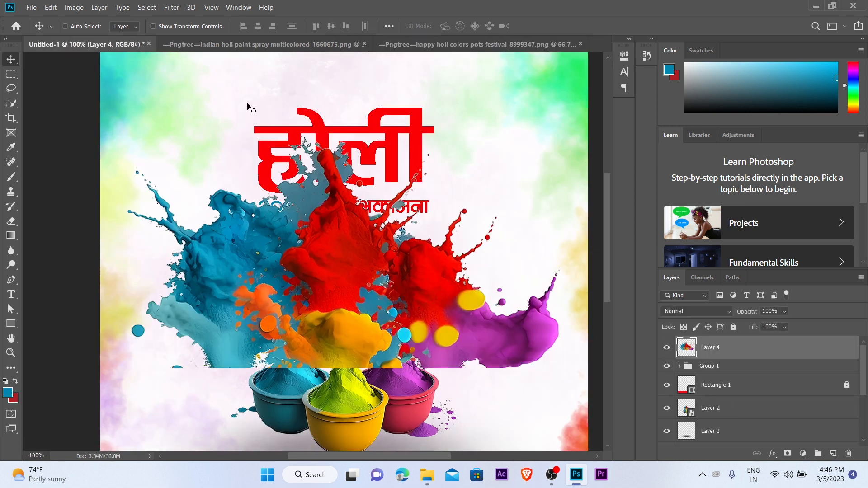
pyautogui.moveTo(366, 285); pyautogui.dragTo(364, 221)
pyautogui.hotkey('ctrl', '-')
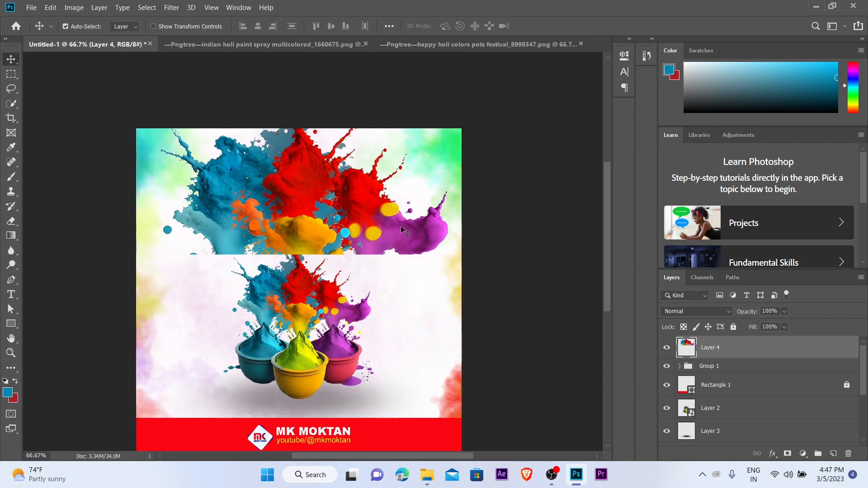
pyautogui.keyDown('ctrl'); pyautogui.click(390, 225); pyautogui.keyUp('ctrl')
pyautogui.moveTo(308, 194); pyautogui.dragTo(327, 205)
pyautogui.moveTo(277, 167); pyautogui.dragTo(300, 214)
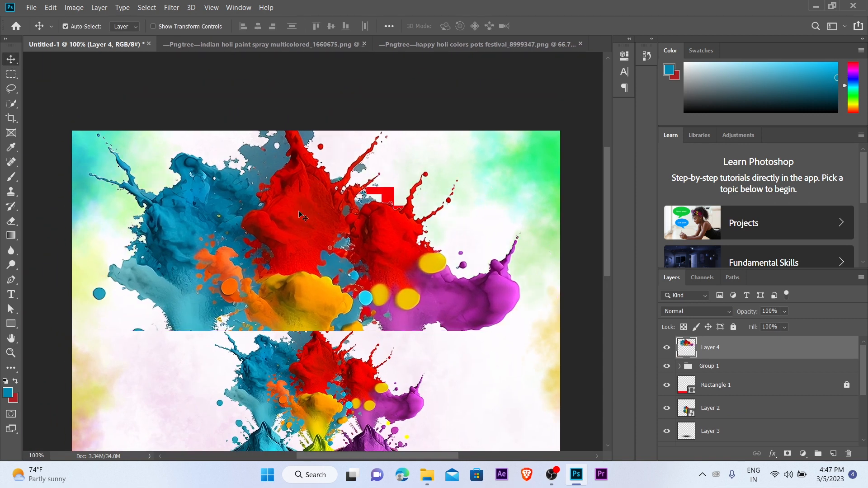
# - Convert the pasted splash to a smart object and scale it down to slightly wider than the Holi title
pyautogui.rightClick(708, 355)
pyautogui.click(614, 149)
pyautogui.hotkey('ctrl', 't')
pyautogui.moveTo(301, 91); pyautogui.dragTo(304, 180)
pyautogui.moveTo(292, 267); pyautogui.dragTo(300, 185)
pyautogui.press('Return')
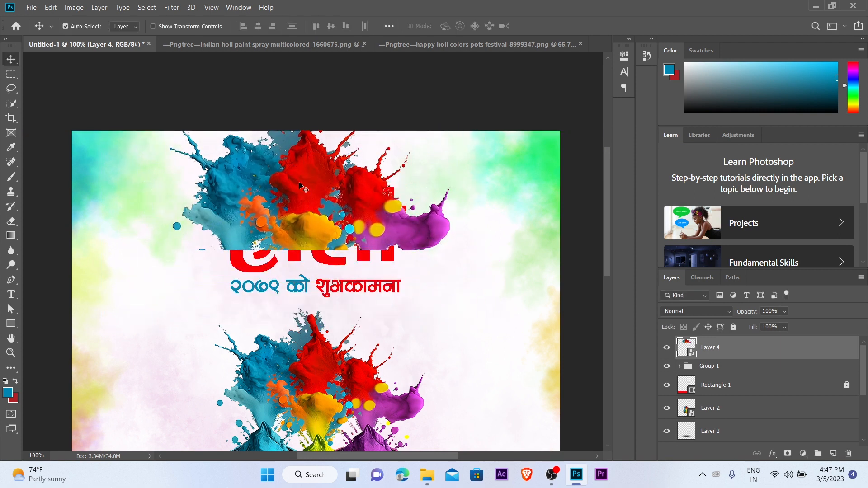
# - Bring the large Holi title to the front of the layer stack, above the pasted splash, and select the splash layer
pyautogui.scroll(1, 300, 185)
pyautogui.click(340, 338)
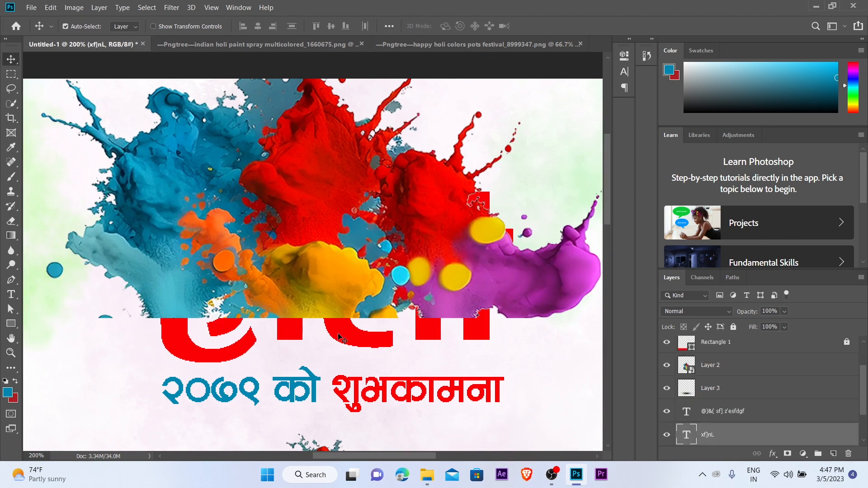
pyautogui.hotkey('ctrl', 'shift', ']')
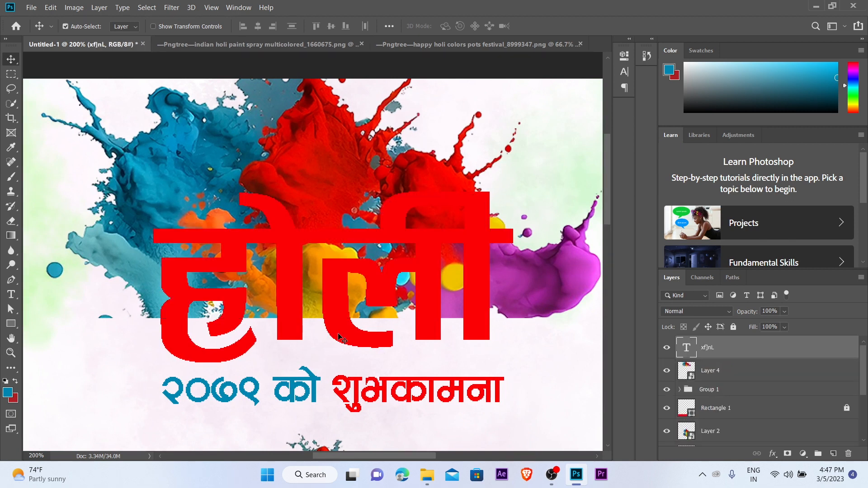
pyautogui.click(212, 159)
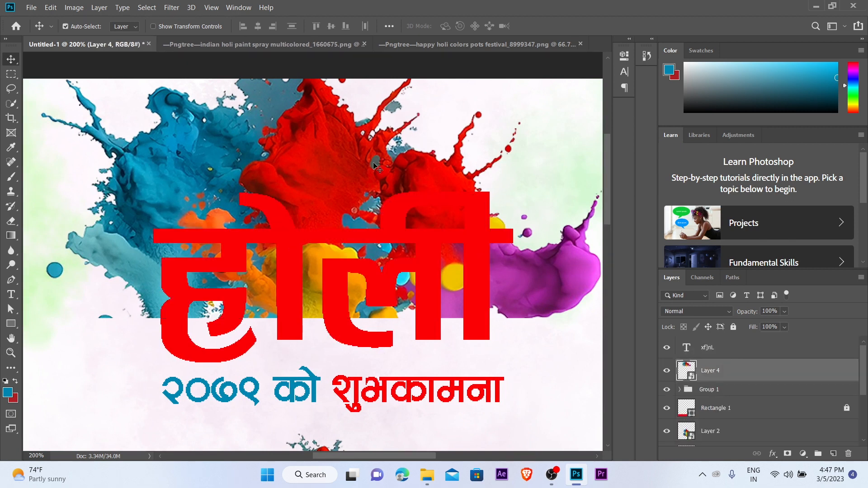
pyautogui.moveTo(365, 199); pyautogui.dragTo(369, 198)
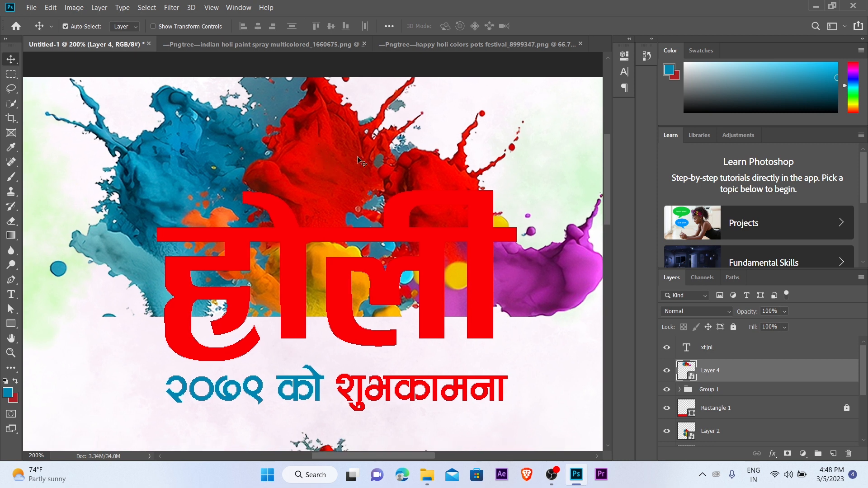
# - Bring the splash layer directly above the Holi title, shift it down to cover the letters and clip it to the title
pyautogui.hotkey('ctrl', 'shift', ']')
pyautogui.moveTo(360, 181); pyautogui.dragTo(363, 212)
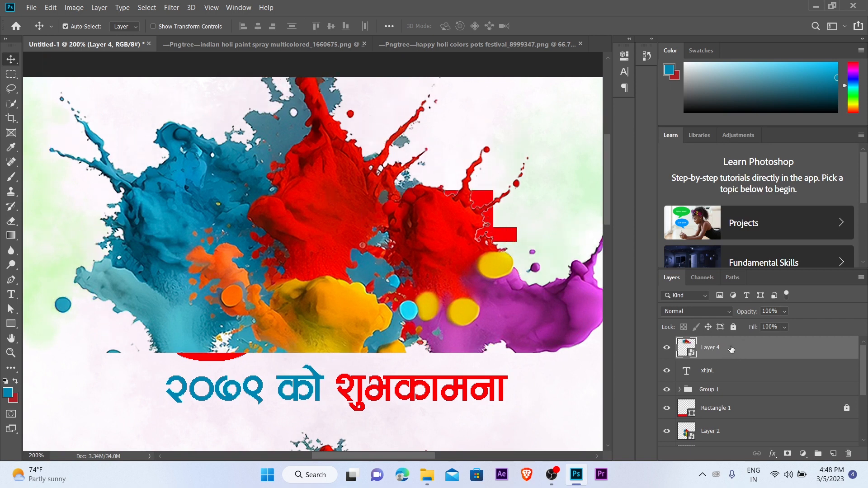
pyautogui.rightClick(731, 349)
pyautogui.click(620, 235)
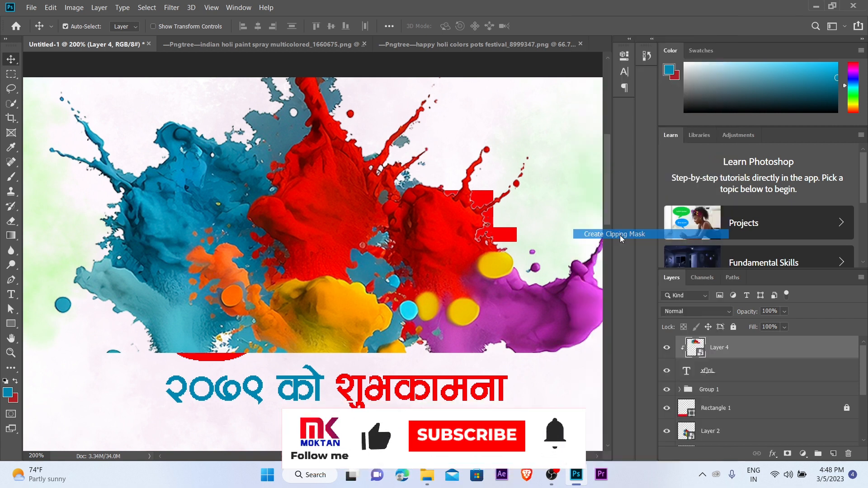
pyautogui.moveTo(311, 271); pyautogui.dragTo(367, 236)
pyautogui.keyDown('alt'); pyautogui.click(317, 266); pyautogui.keyUp('alt')
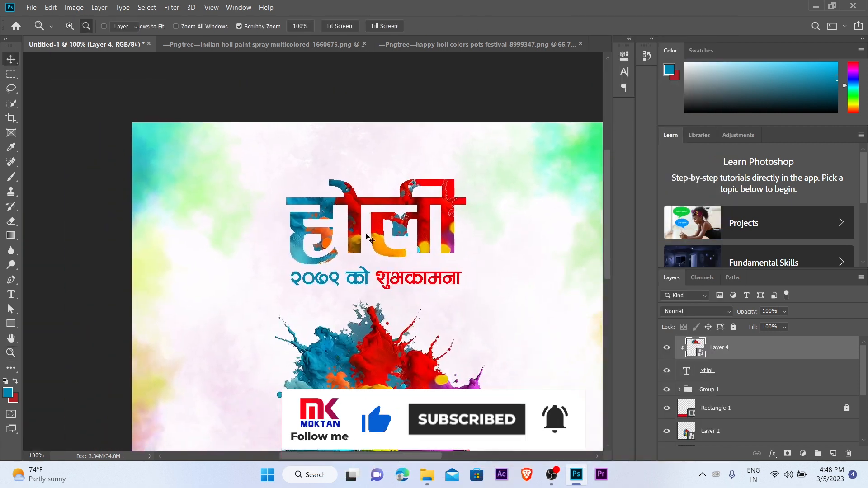
pyautogui.keyDown('ctrl'); pyautogui.click(366, 237); pyautogui.keyUp('ctrl')
pyautogui.keyDown('alt'); pyautogui.click(384, 270); pyautogui.keyUp('alt')
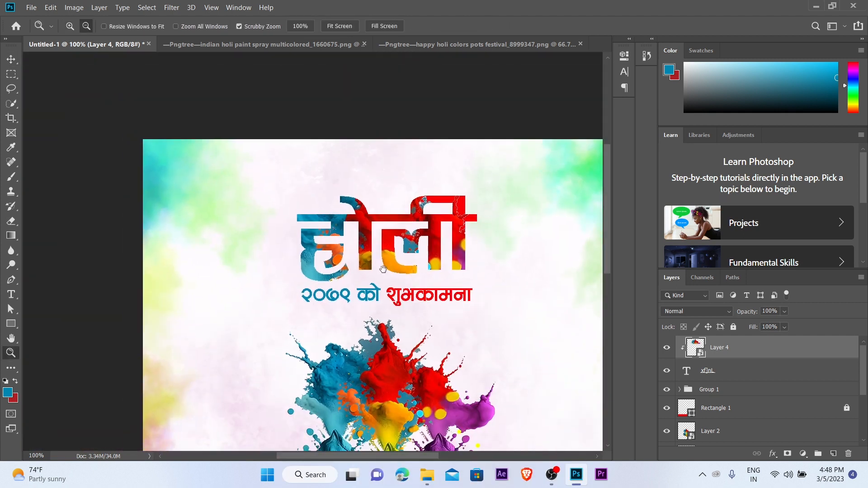
pyautogui.moveTo(396, 250); pyautogui.dragTo(391, 222)
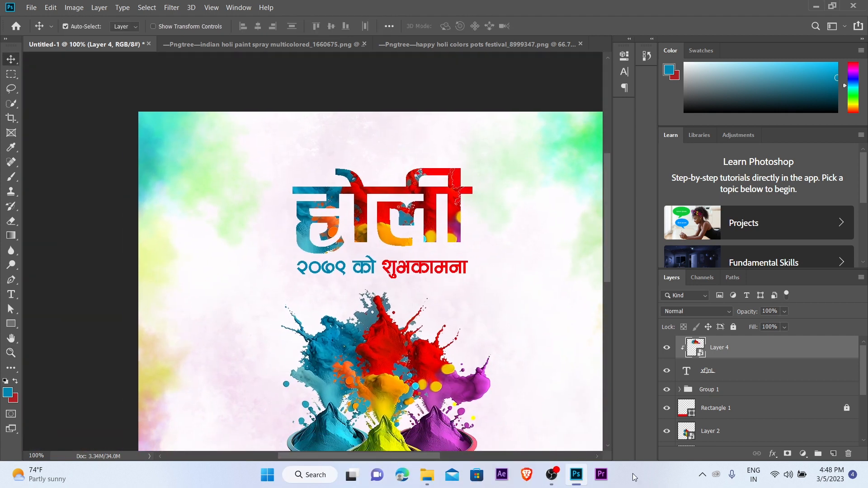
# - Apply an Inner Bevel to the Holi title with a depth of 272% and a size of 10 px
pyautogui.click(703, 371)
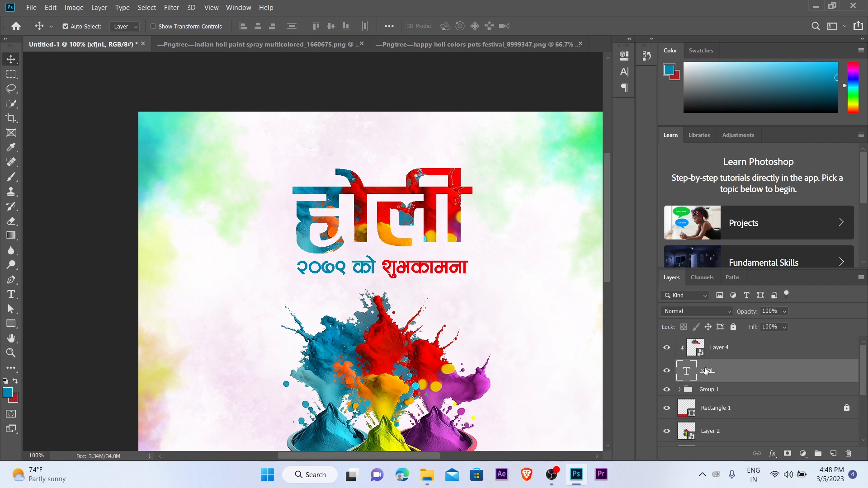
pyautogui.rightClick(745, 371)
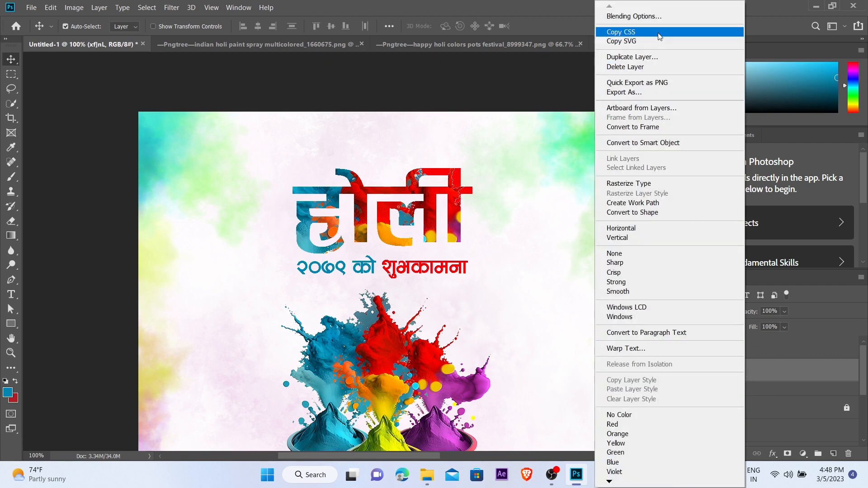
pyautogui.click(647, 16)
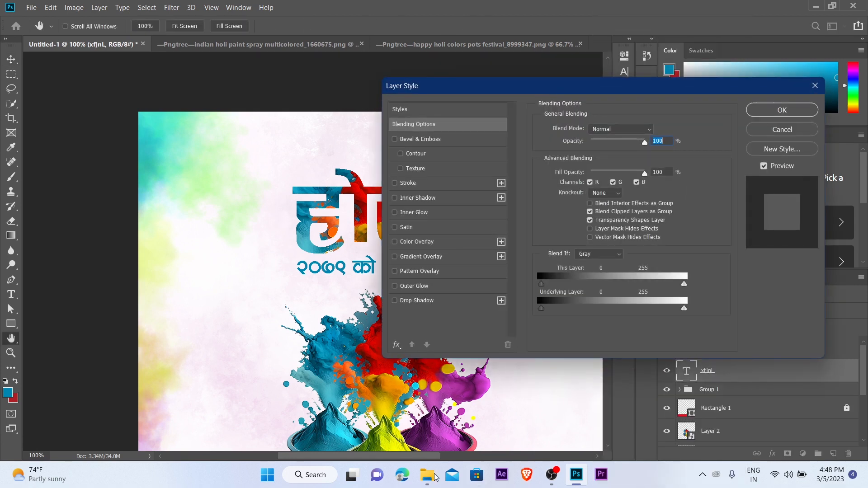
pyautogui.moveTo(435, 92); pyautogui.dragTo(554, 100)
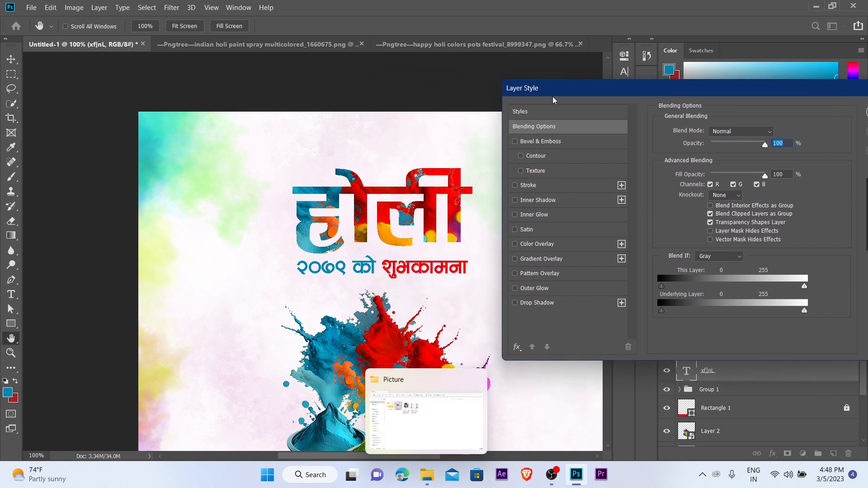
pyautogui.click(530, 141)
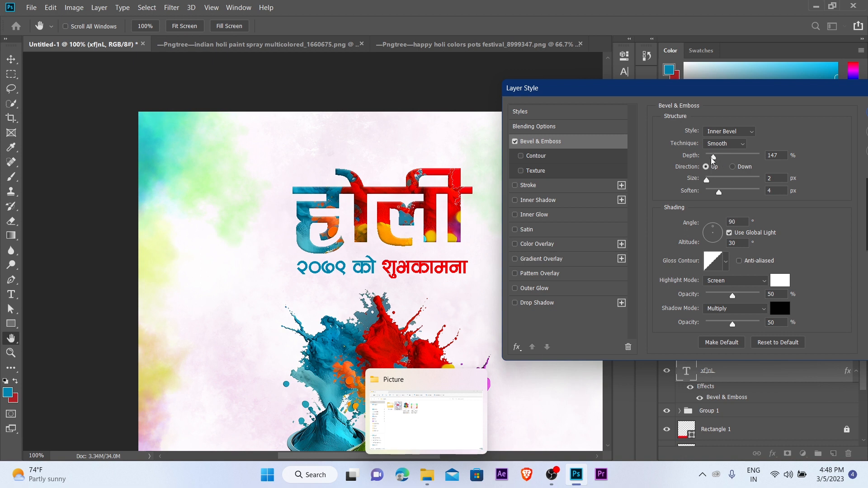
pyautogui.moveTo(713, 157); pyautogui.dragTo(720, 159)
pyautogui.moveTo(711, 182); pyautogui.dragTo(713, 181)
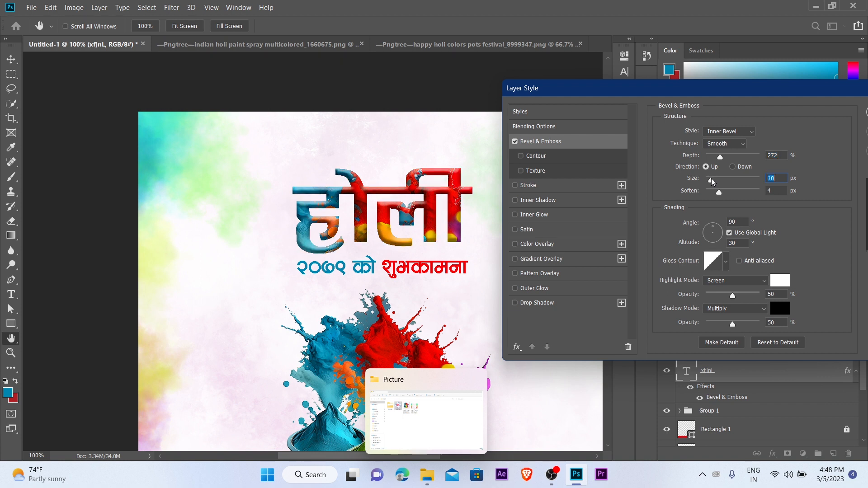
pyautogui.moveTo(693, 93); pyautogui.dragTo(562, 98)
pyautogui.click(723, 118)
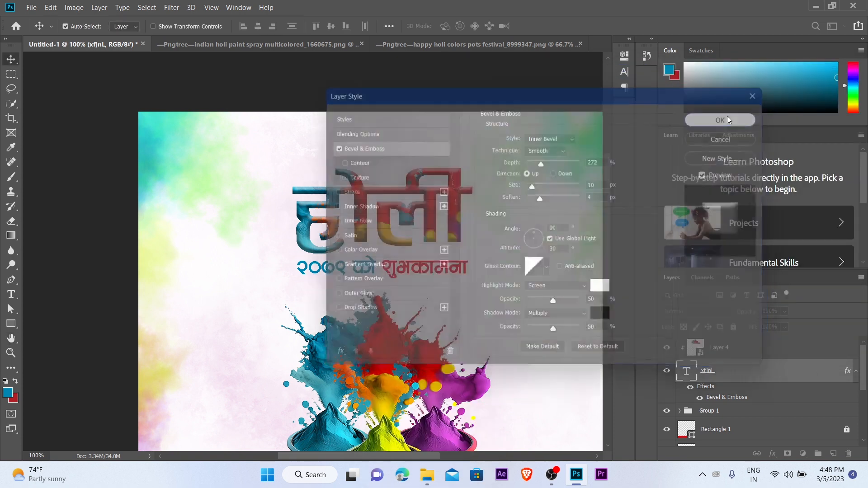
pyautogui.press('v')
pyautogui.hotkey('ctrl', '-')
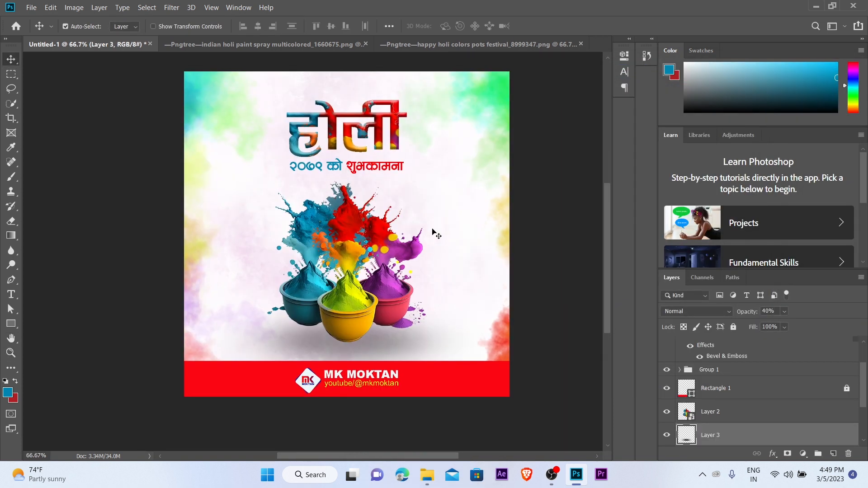